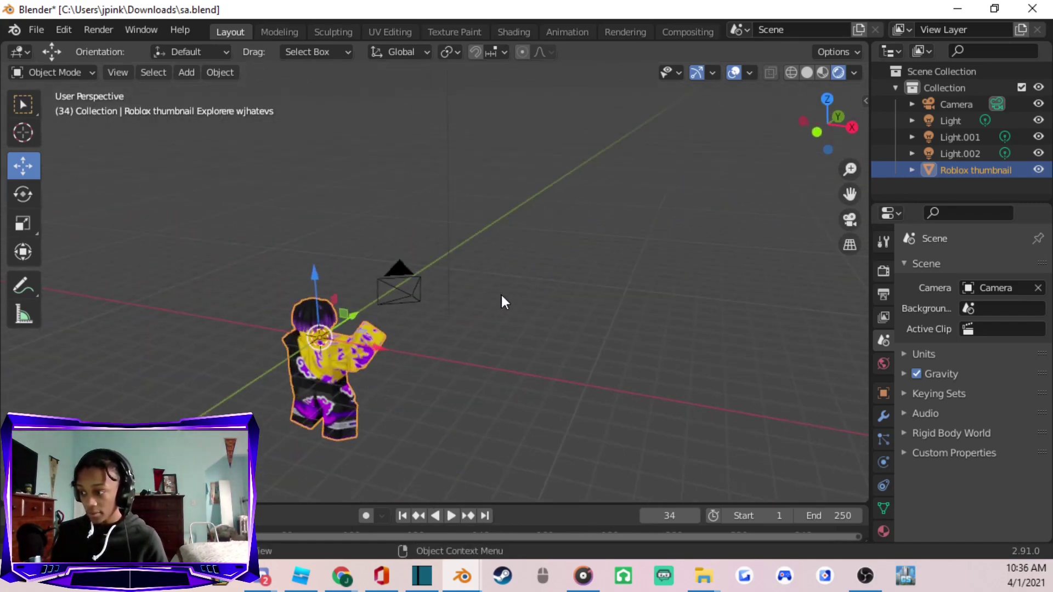
Shift the Roblox character slightly and rotate it so that it faces the camera
left_click(395, 294)
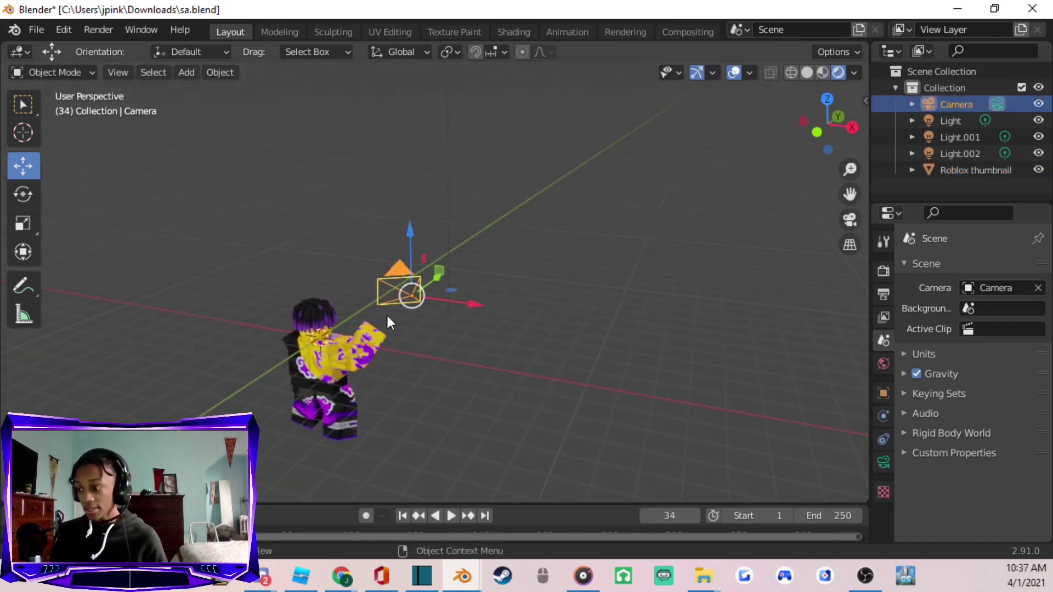
left_click(335, 358)
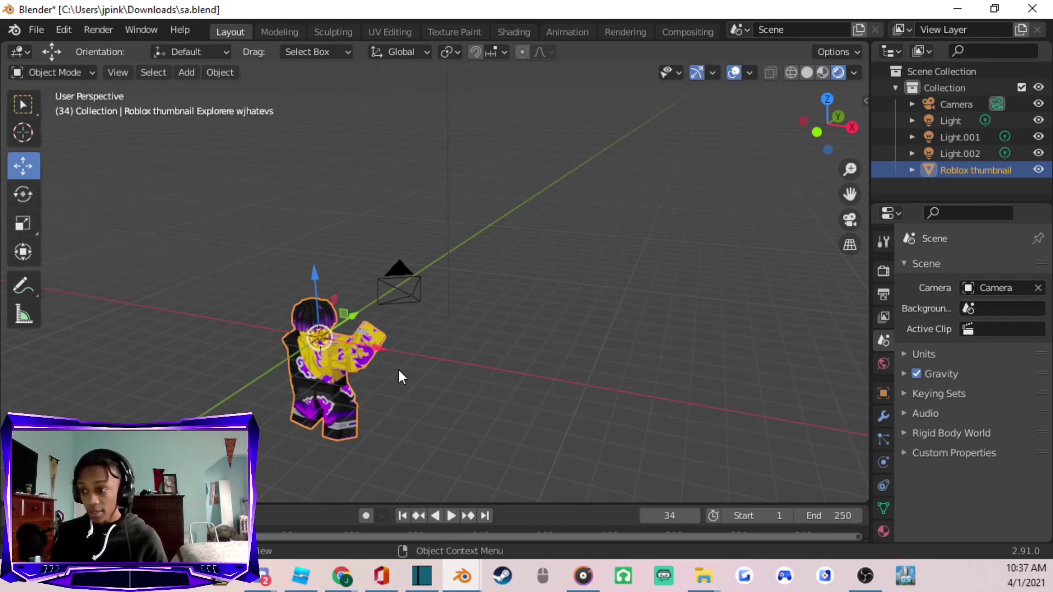
left_click_drag(354, 316, 329, 321)
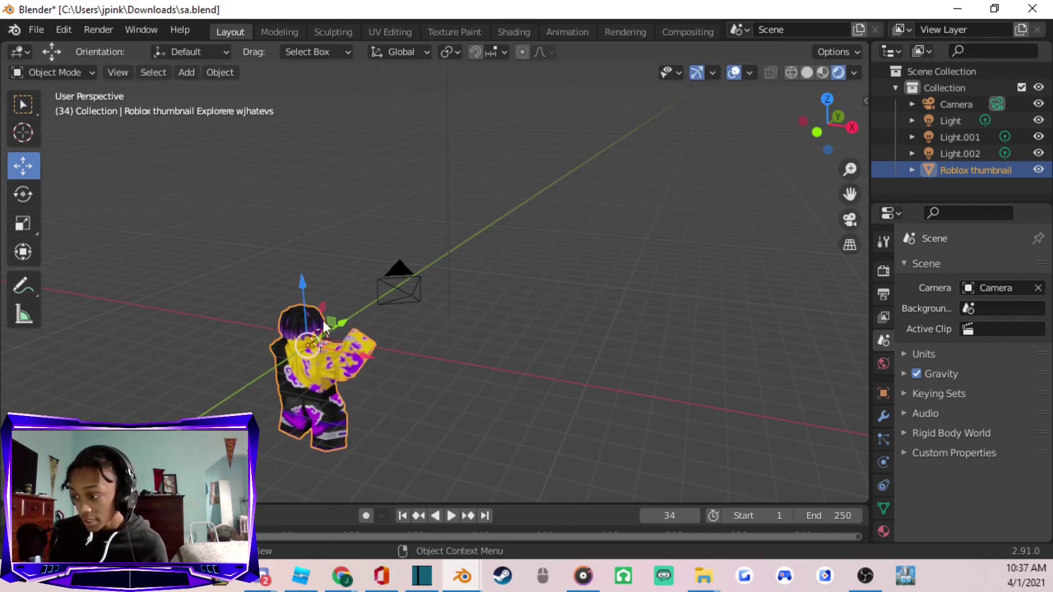
left_click(25, 191)
left_click_drag(354, 371, 357, 343)
left_click_drag(333, 364, 308, 345)
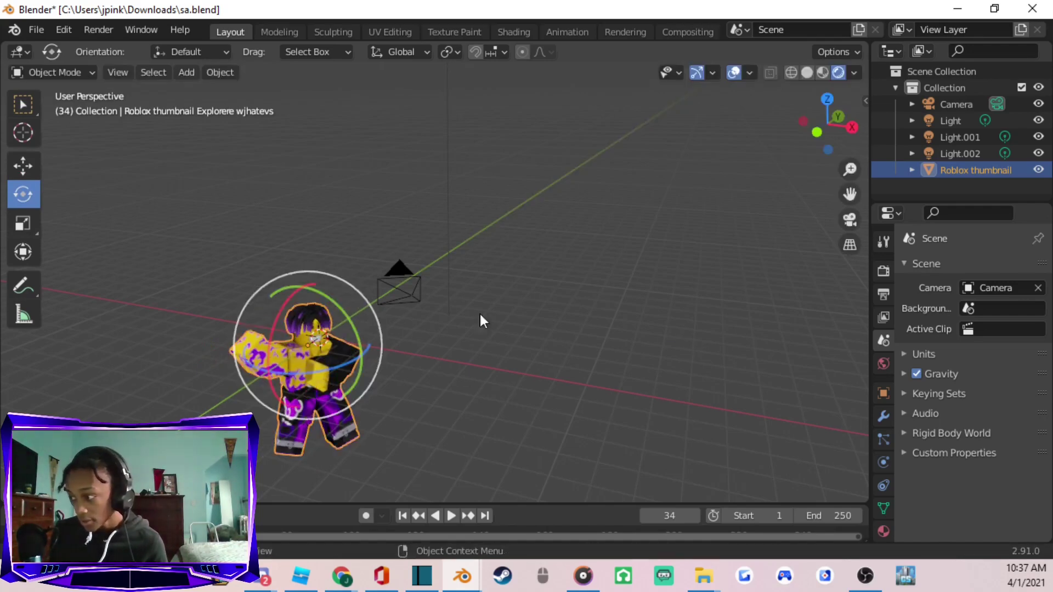
Raise the Roblox character and move it across the scene to the camera's location
left_click(18, 164)
left_click_drag(299, 291, 295, 246)
left_click_drag(346, 312, 399, 282)
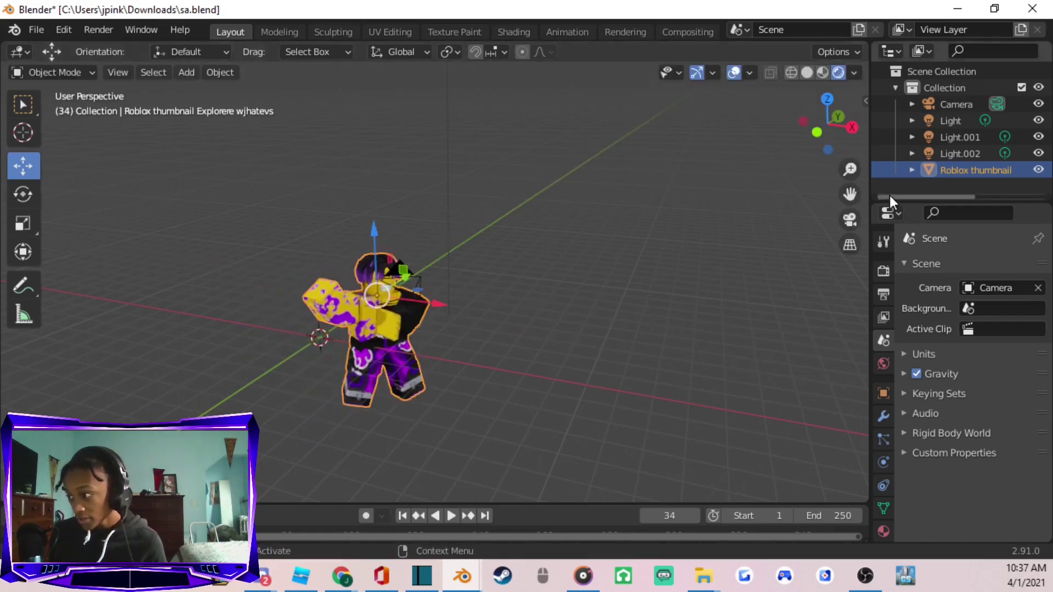
Switch to the camera view and reposition the character near the middle of the camera frame
left_click(849, 219)
left_click_drag(523, 321, 413, 224)
left_click_drag(434, 286, 469, 283)
Nudge the character slightly within the camera frame using the Move tool and deselect it
left_click(22, 198)
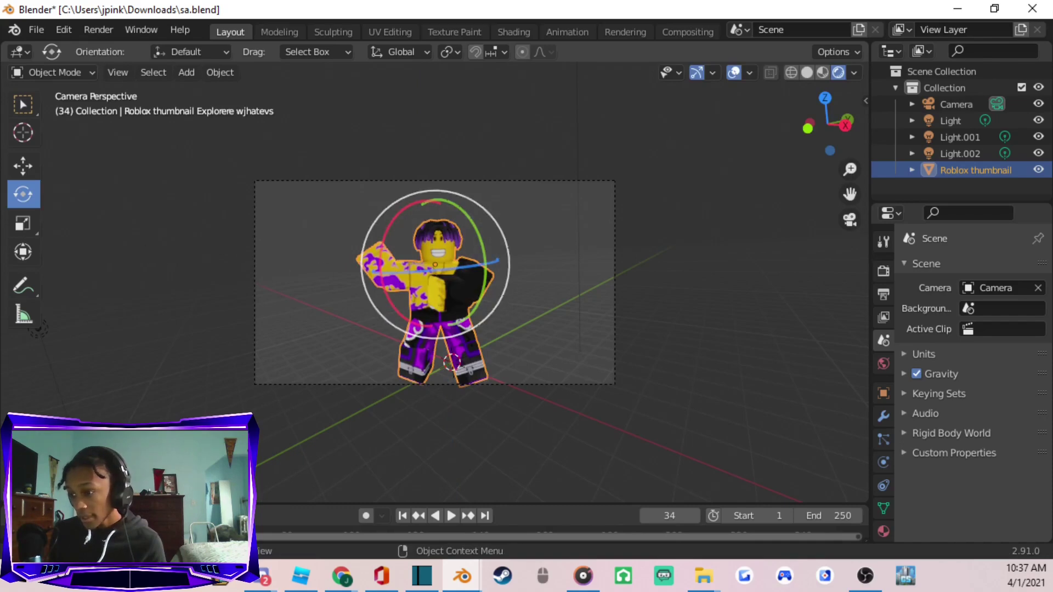
left_click(23, 165)
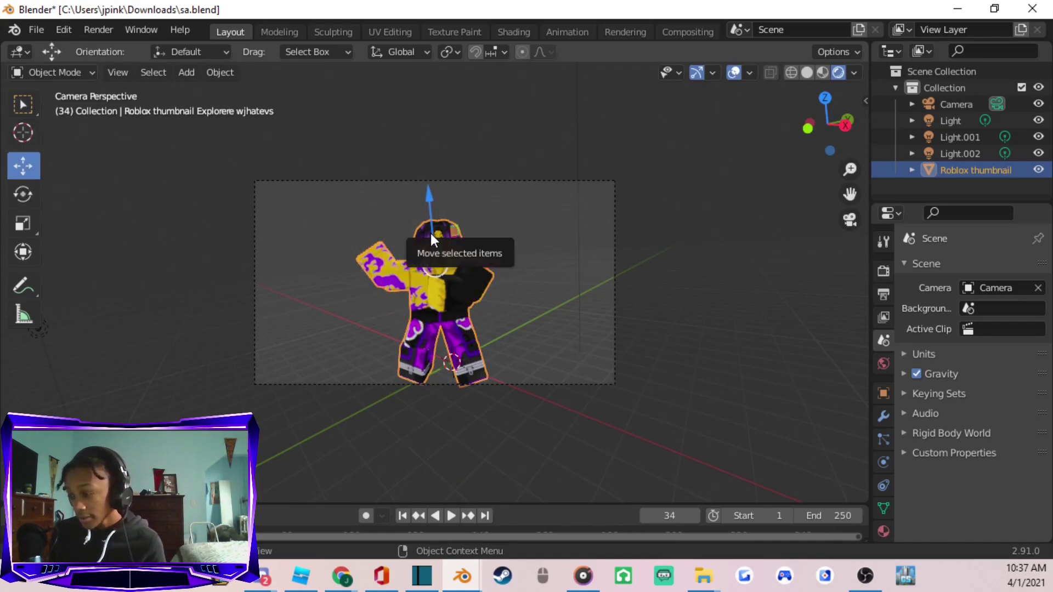
left_click(559, 326)
left_click(472, 373)
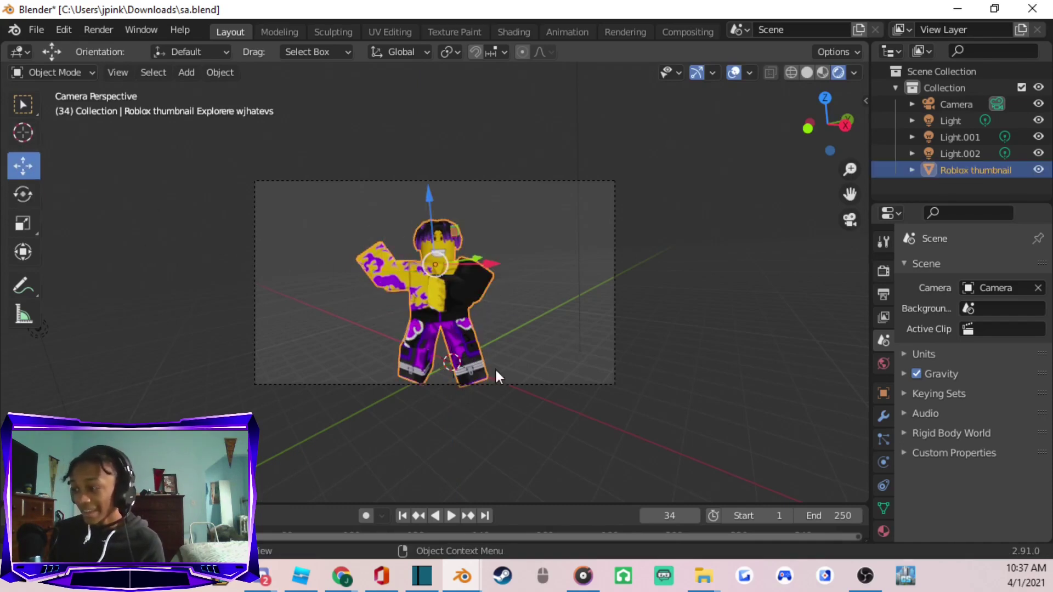
left_click(523, 422)
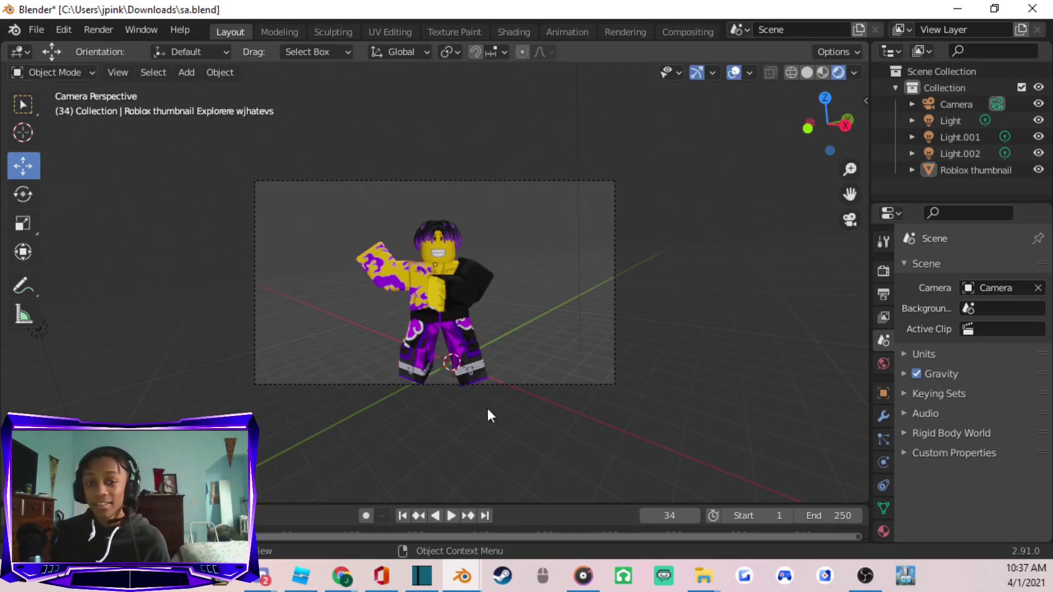
left_click(452, 242)
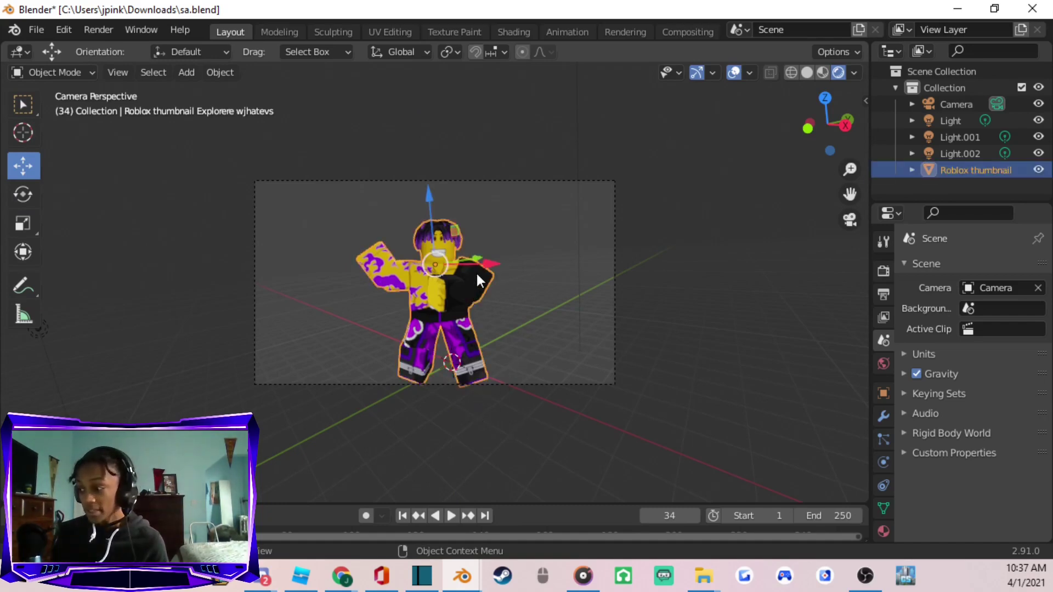
left_click_drag(478, 265, 476, 268)
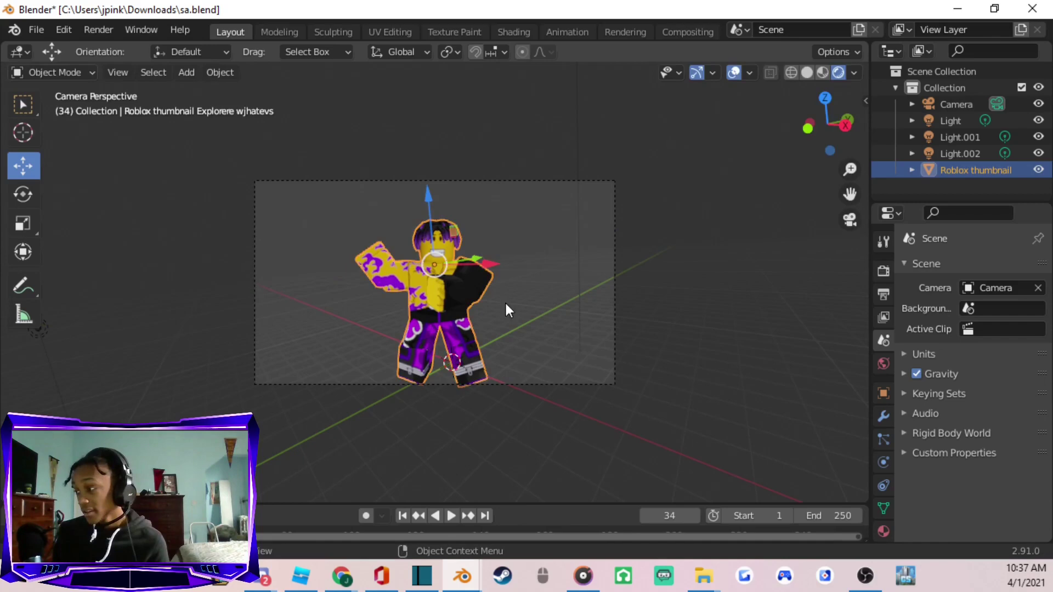
left_click(540, 362)
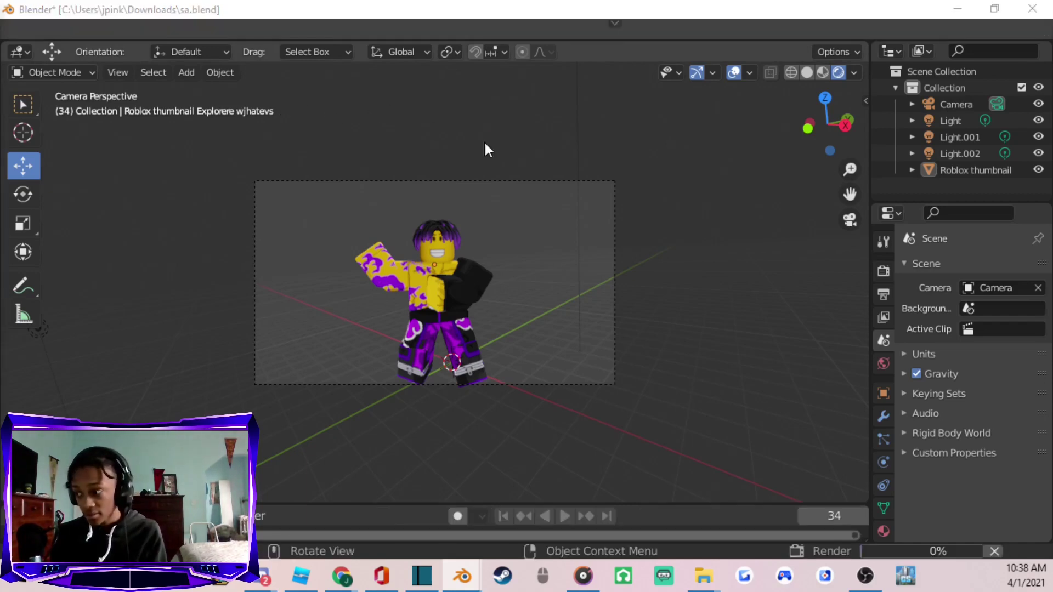
Render the camera view and save the image as Joker thumbnail.png in the Downloads folder
key("F12")
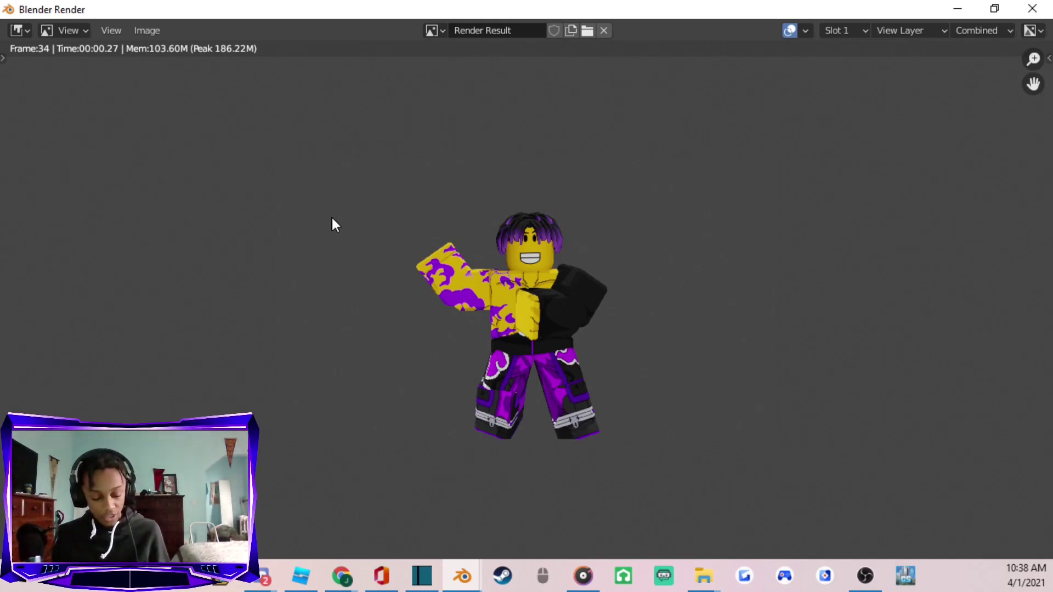
key("alt+Tab")
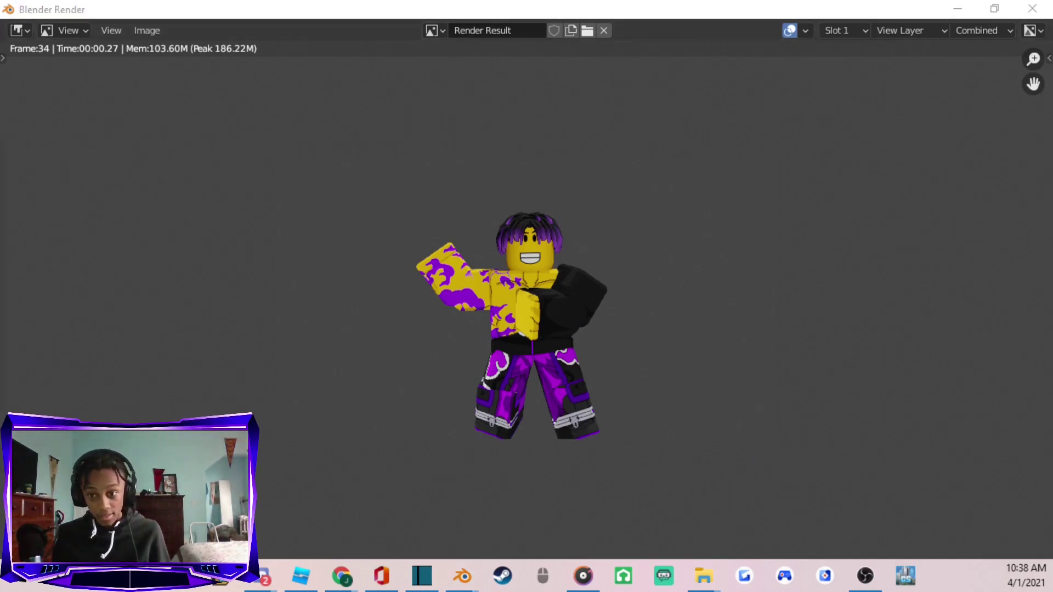
left_click_drag(387, 226, 555, 105)
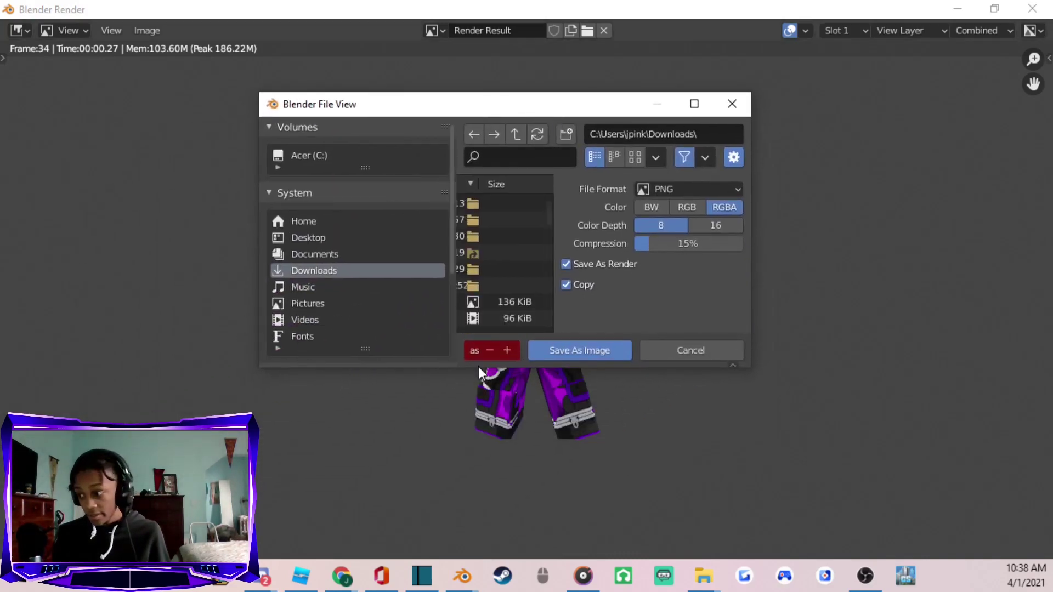
left_click_drag(479, 372, 479, 496)
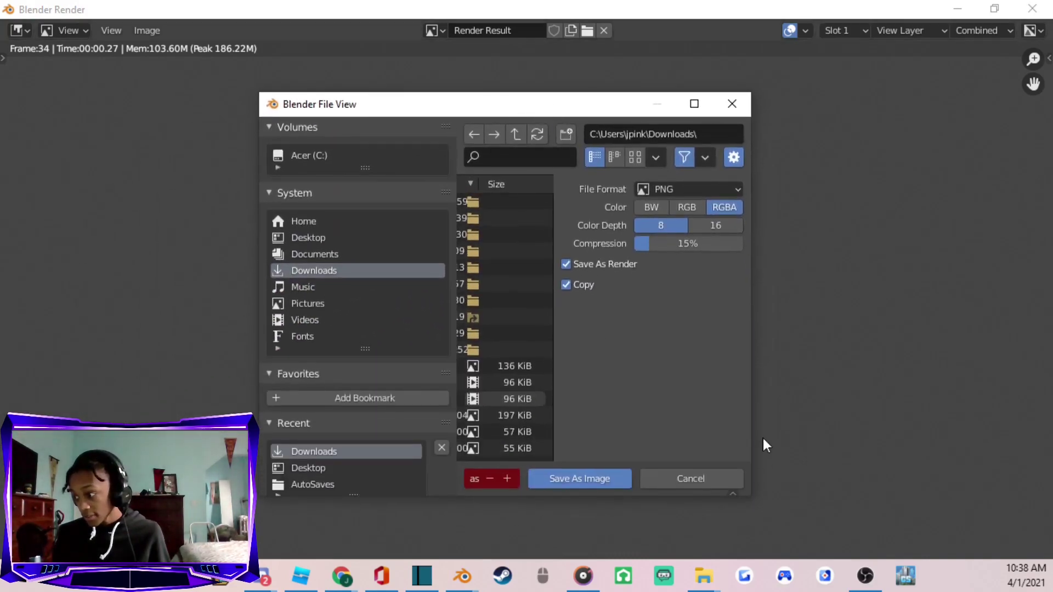
left_click_drag(753, 432, 1030, 377)
left_click(532, 479)
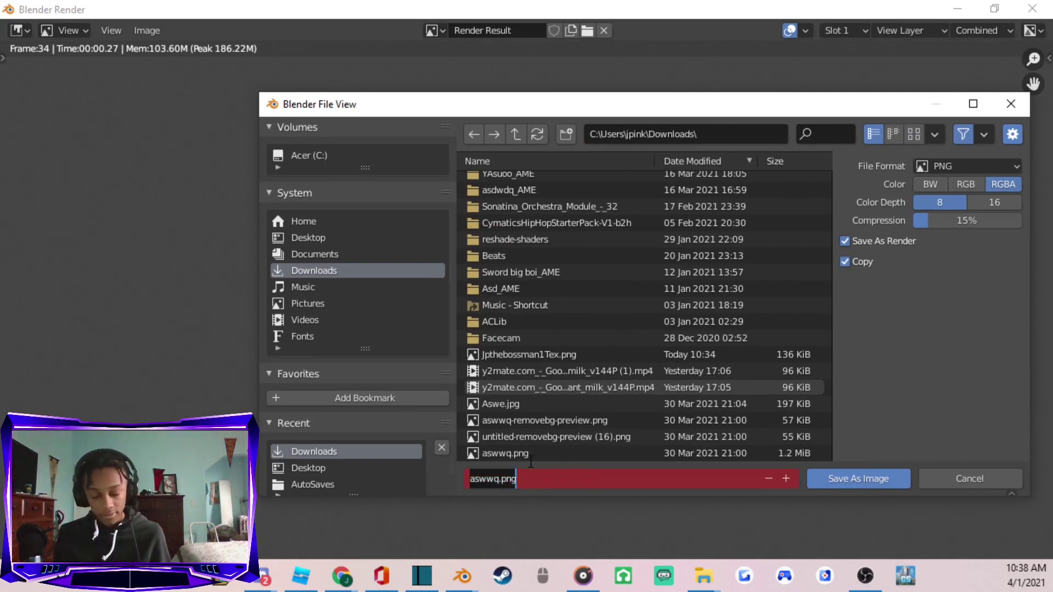
type("Joker thumbnail")
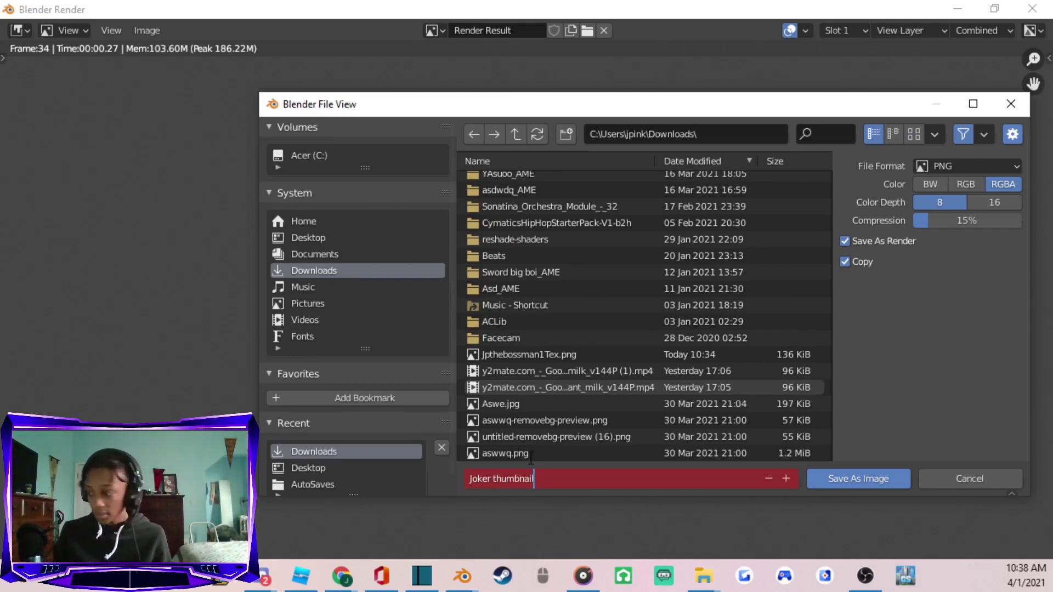
left_click(868, 476)
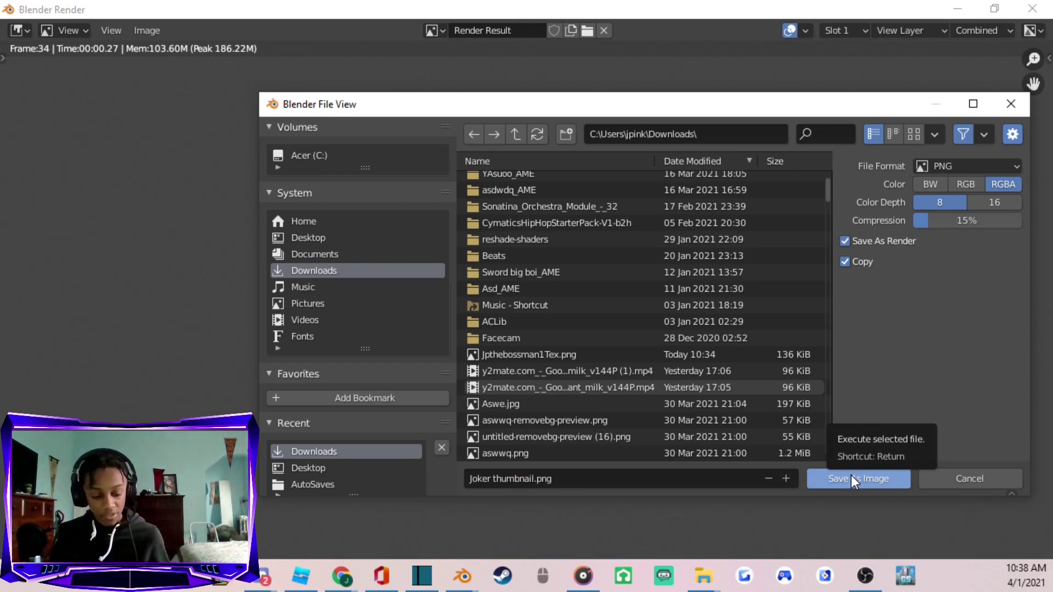
left_click(861, 486)
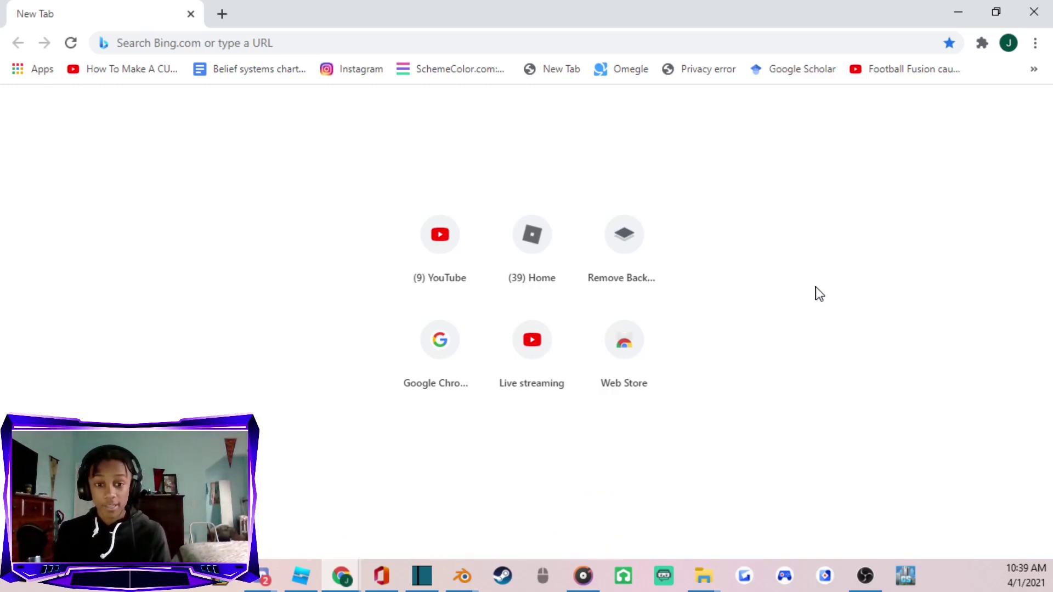
Open the remove.bg website in the Chrome browser
left_click(357, 44)
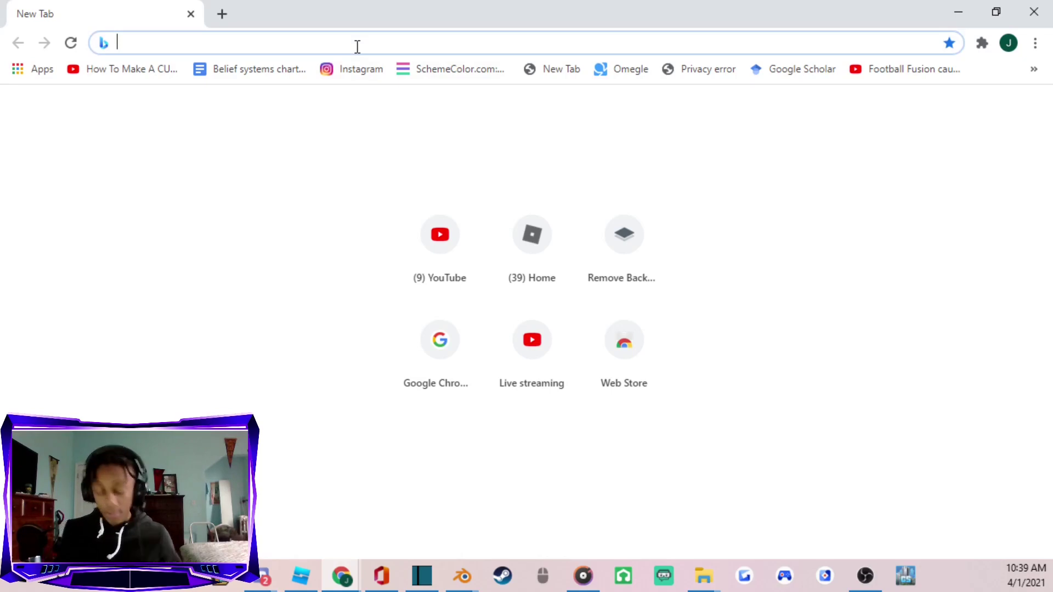
type("remove.bg")
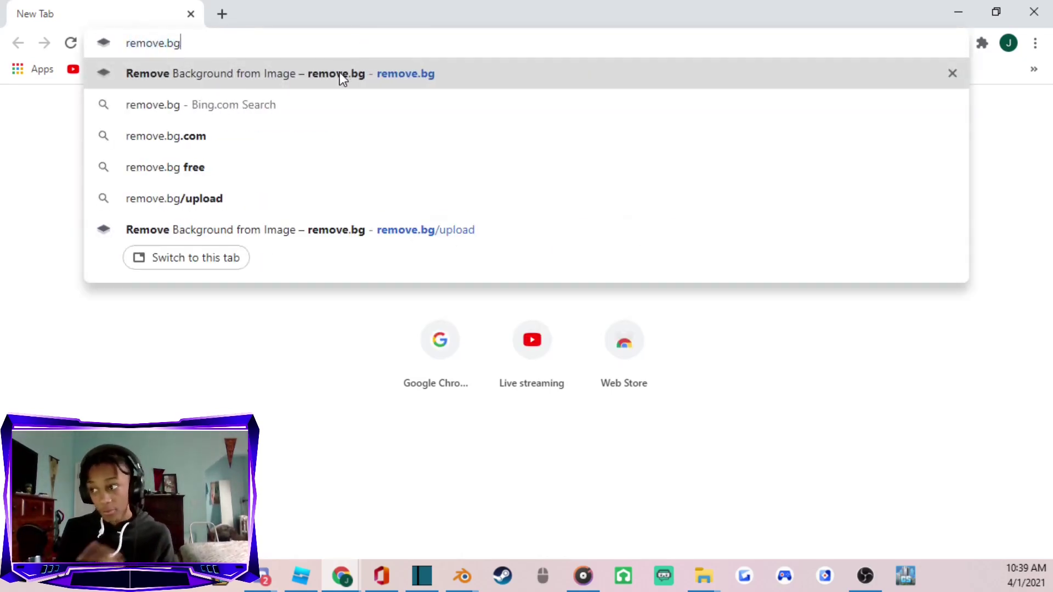
left_click(372, 74)
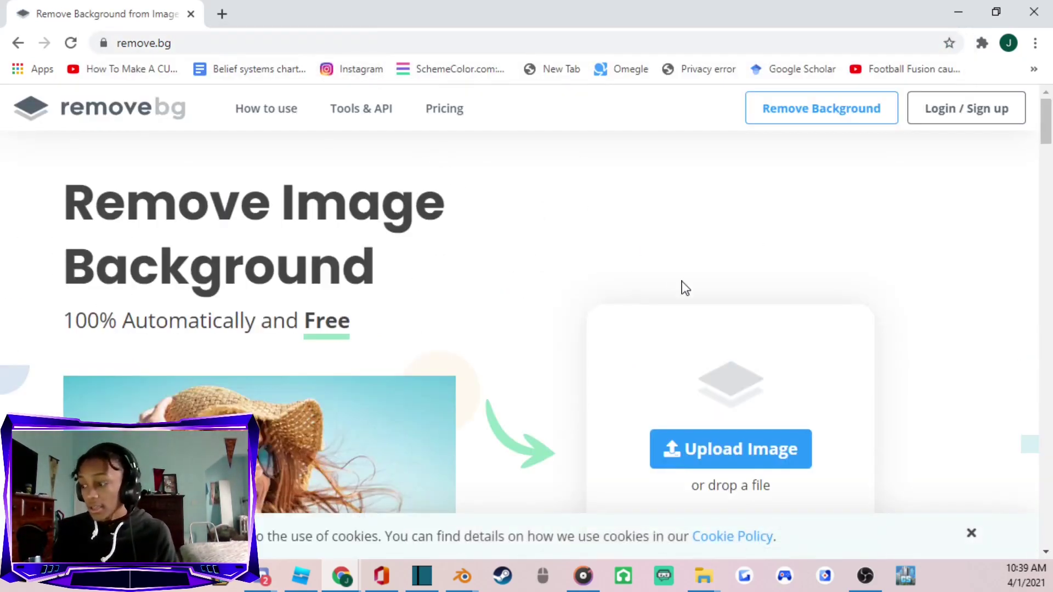
Upload the Joker thumbnail image from Downloads to have its background removed
scroll(695, 265, "down", 3)
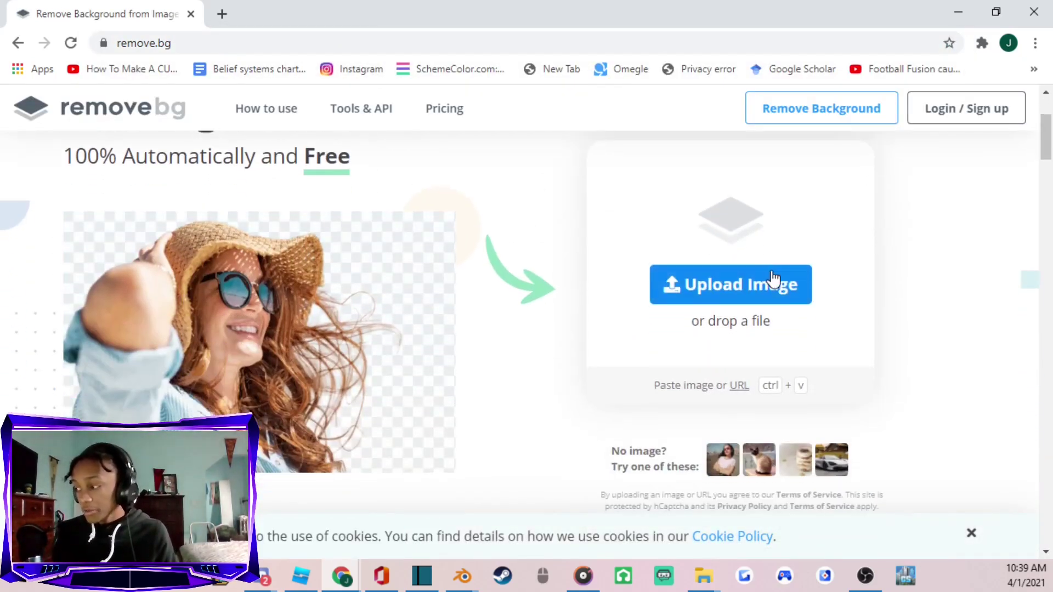
left_click(775, 286)
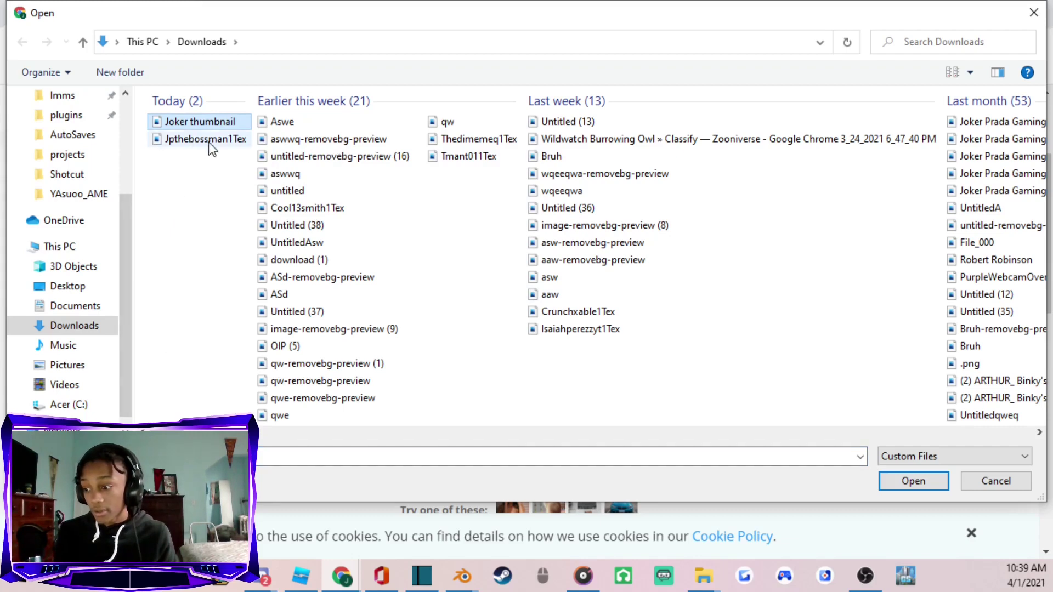
left_click(915, 485)
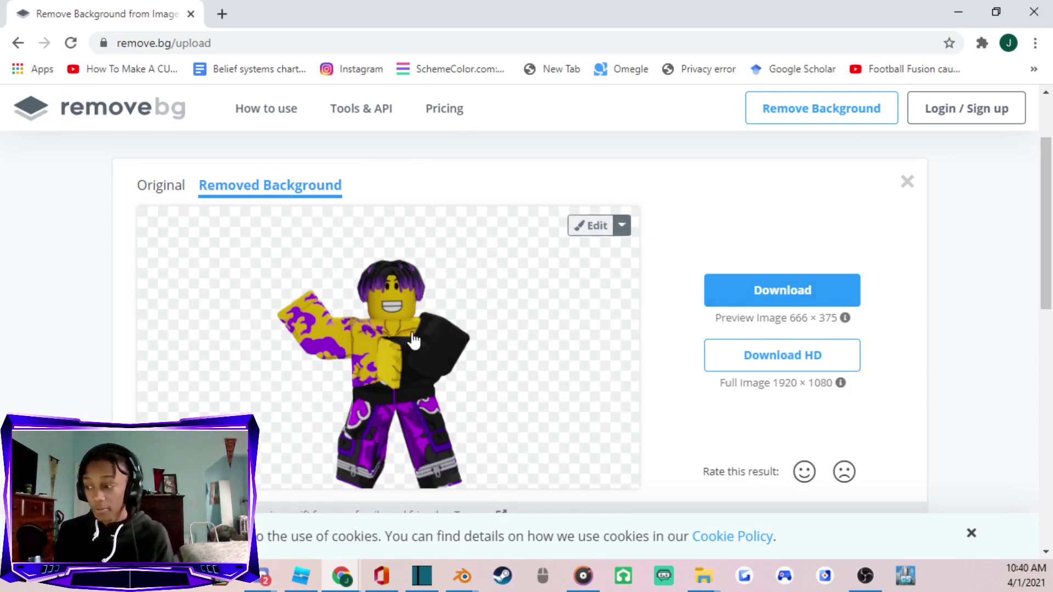
Search for "photo editor e" in a new browser tab and open the Pixlr E website
key("ctrl+t")
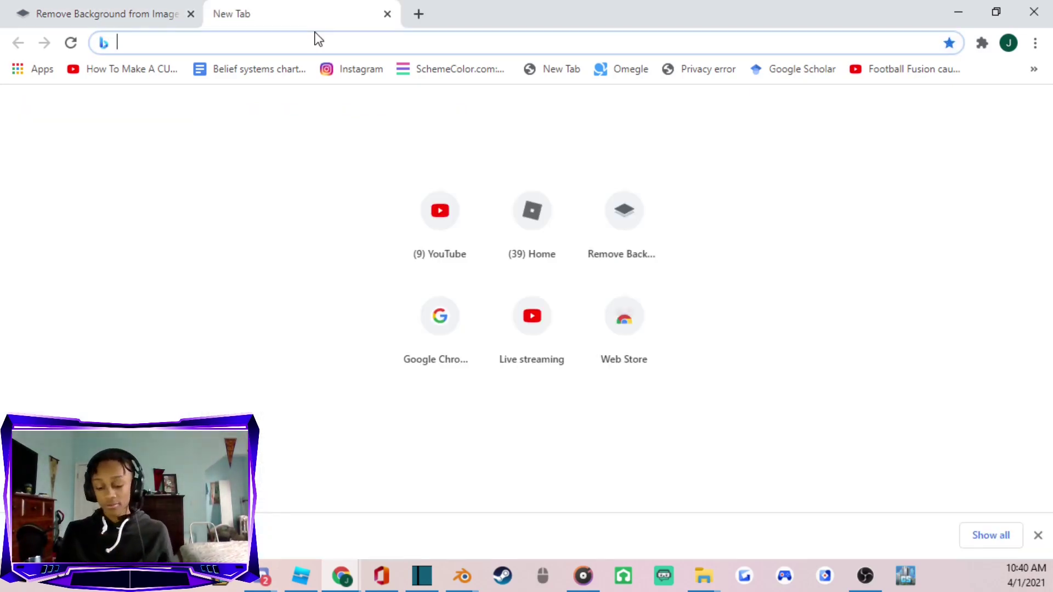
type("photo edi")
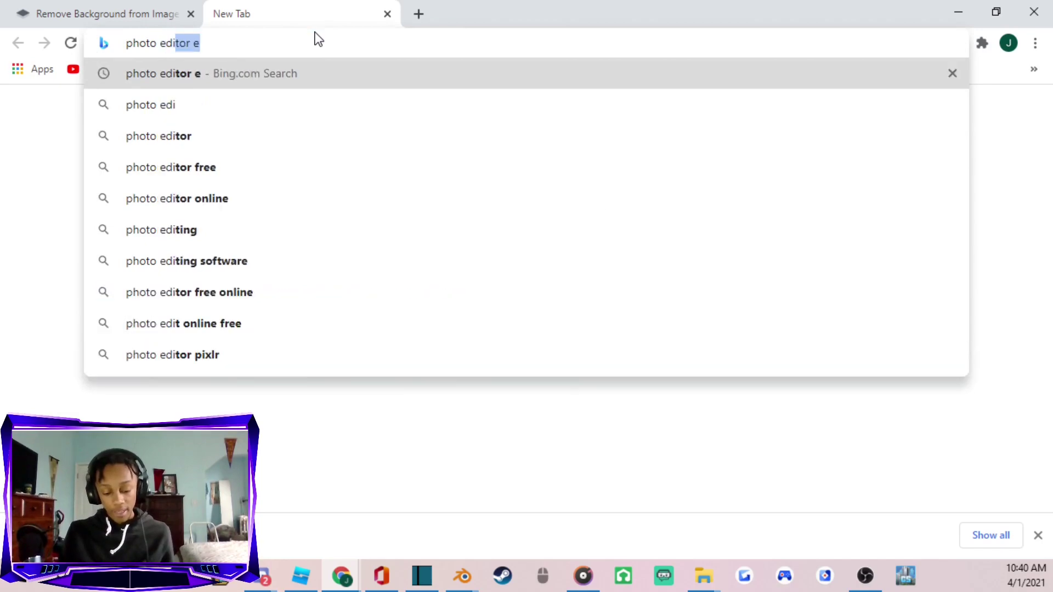
type("tor e")
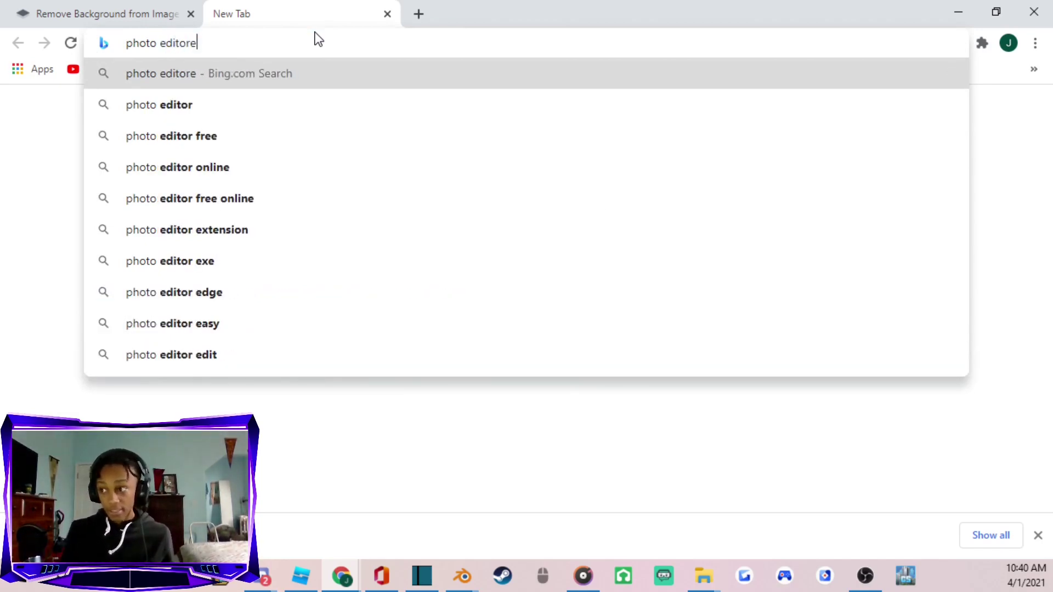
key("Return")
scroll(287, 219, "down", 10)
scroll(291, 222, "up", 3)
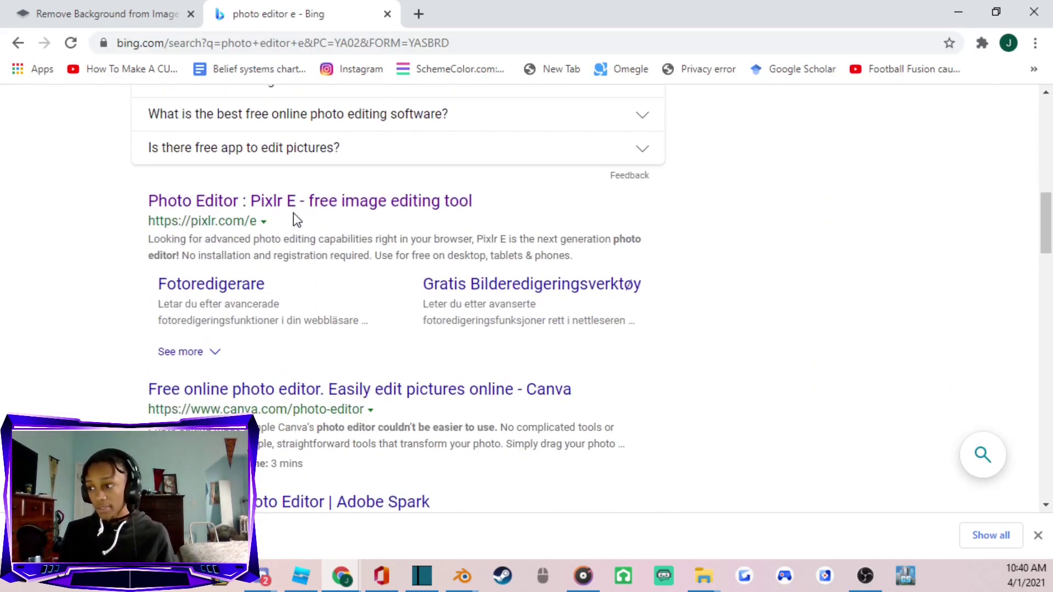
left_click(294, 204)
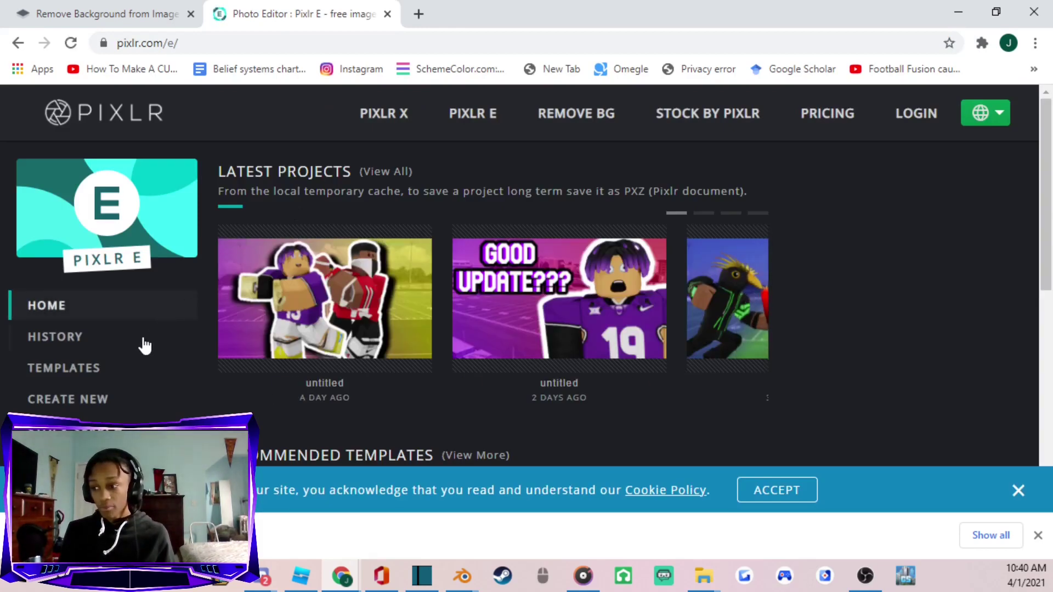
Dismiss the cookie notice and create a new blank 1920 x 1080 image without a background
left_click(133, 404)
left_click(1016, 490)
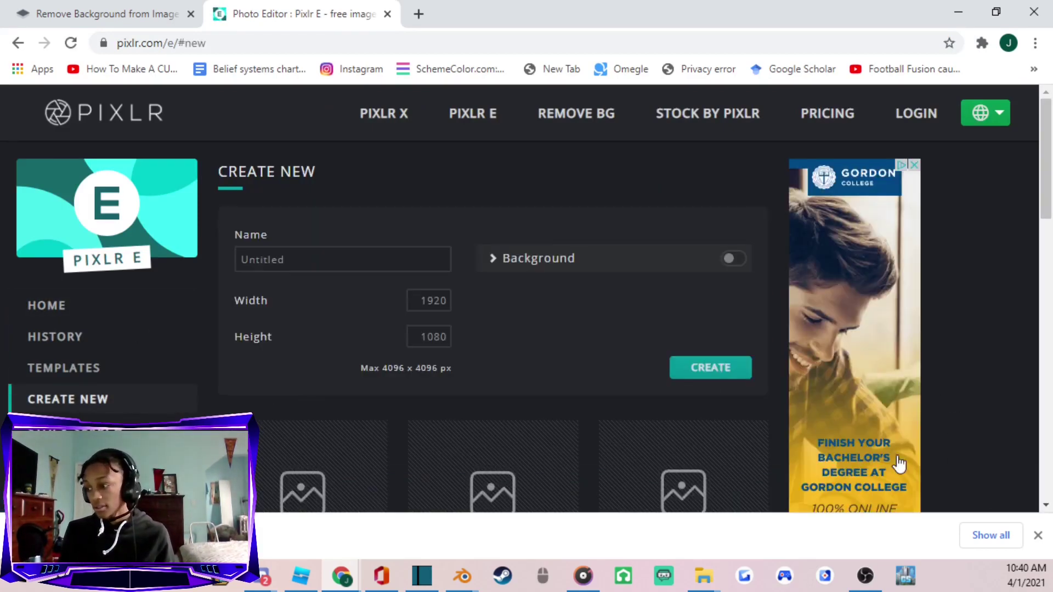
scroll(721, 383, "down", 3)
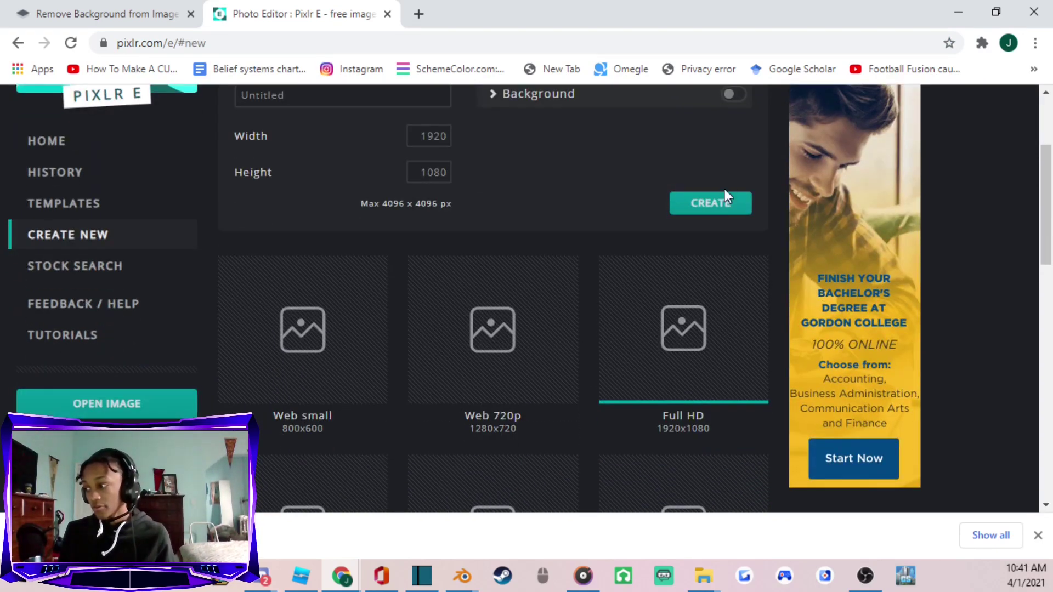
left_click(721, 205)
scroll(660, 289, "down", 3)
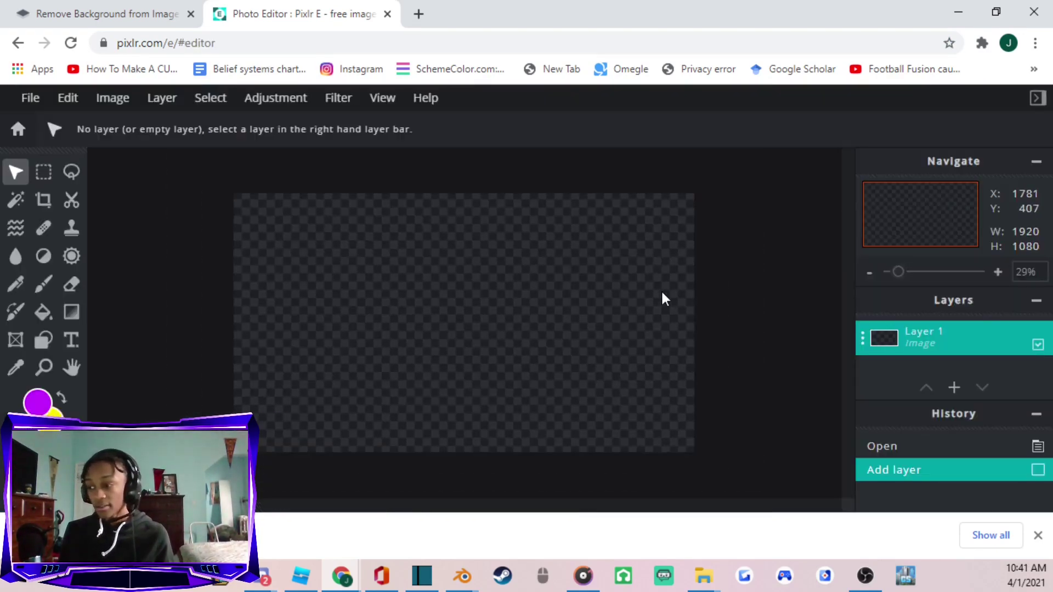
scroll(549, 343, "up", 2)
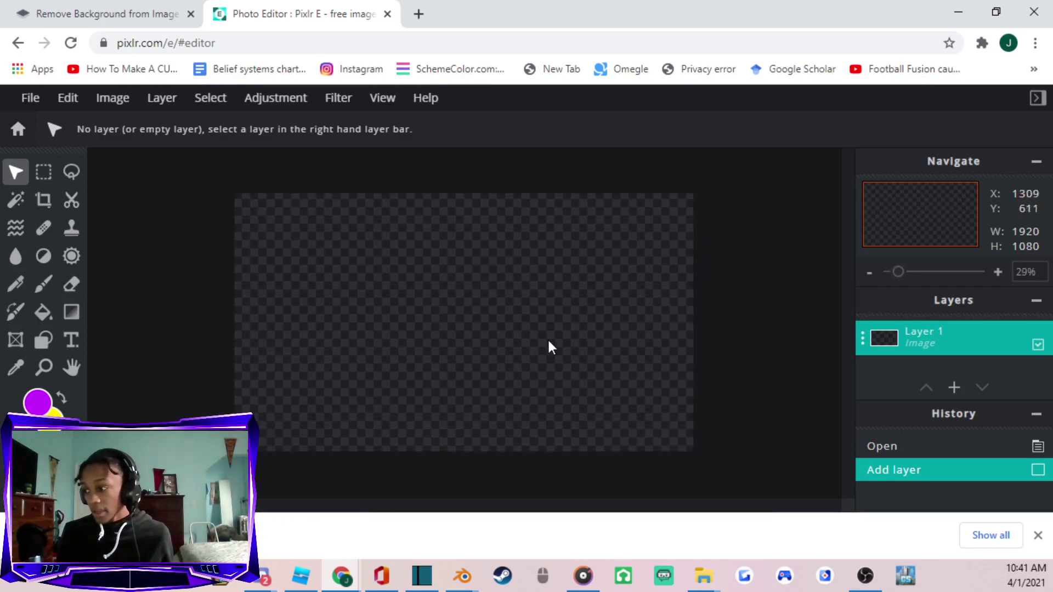
scroll(543, 355, "down", 2)
scroll(547, 359, "up", 2)
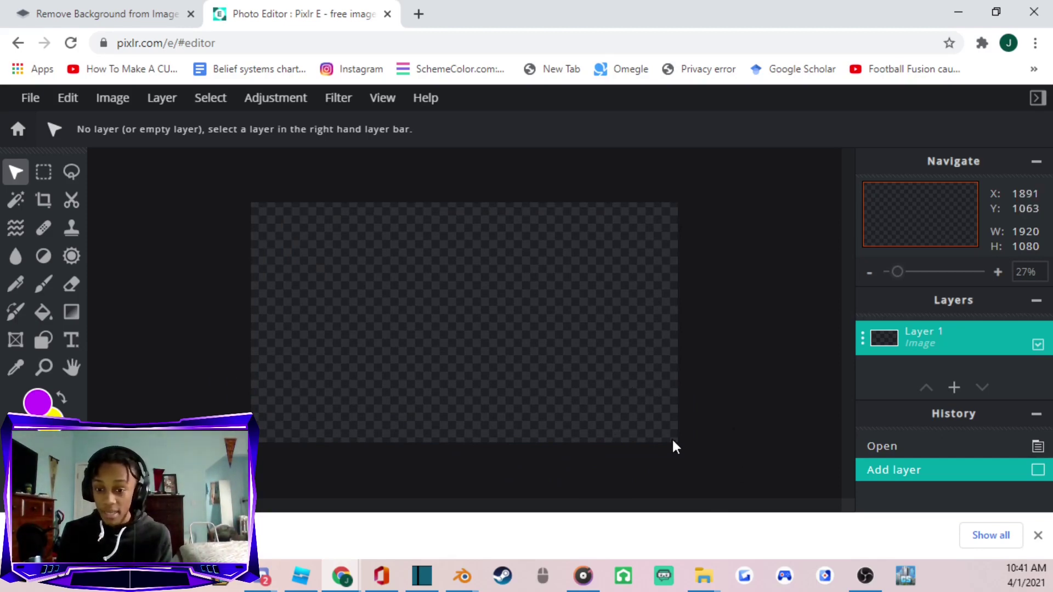
scroll(686, 352, "up", 2)
scroll(670, 388, "down", 1)
scroll(651, 367, "up", 1)
scroll(625, 376, "up", 2)
scroll(587, 368, "down", 1)
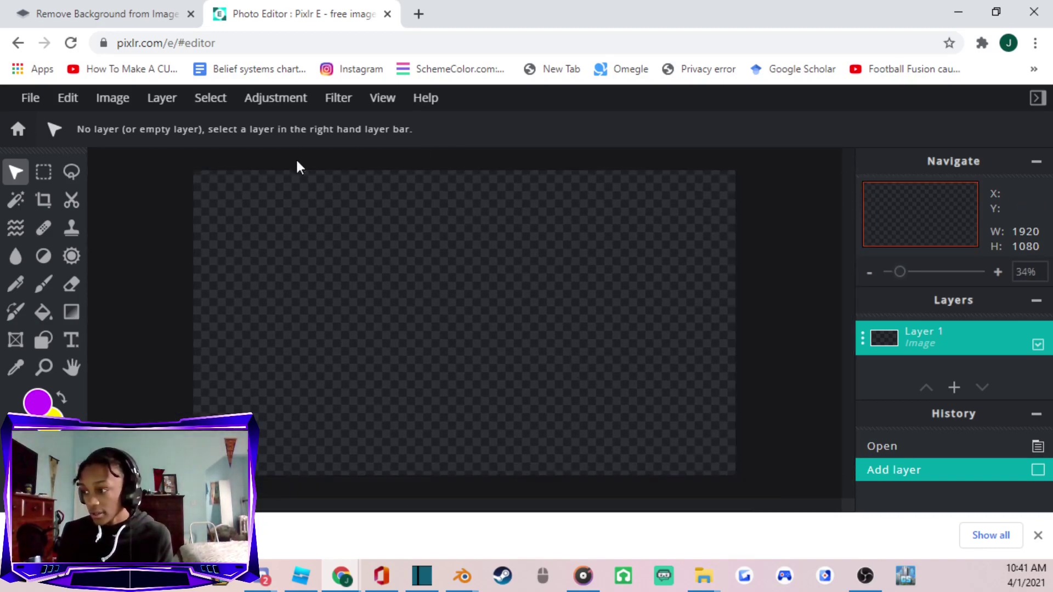
Add the Joker_thumbnail-removebg-preview image from Downloads as a new layer
left_click(156, 100)
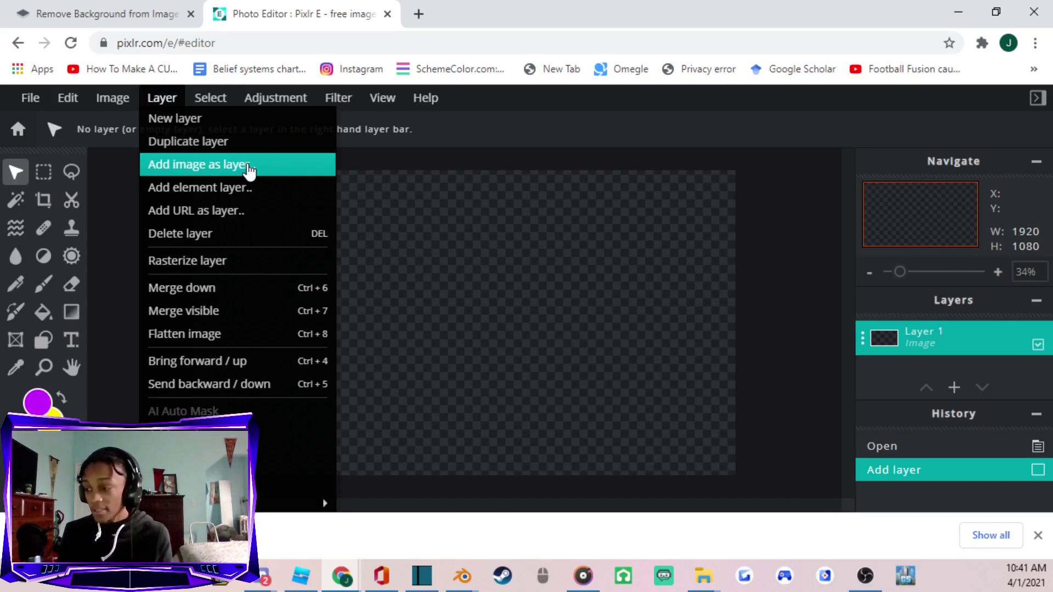
left_click(246, 163)
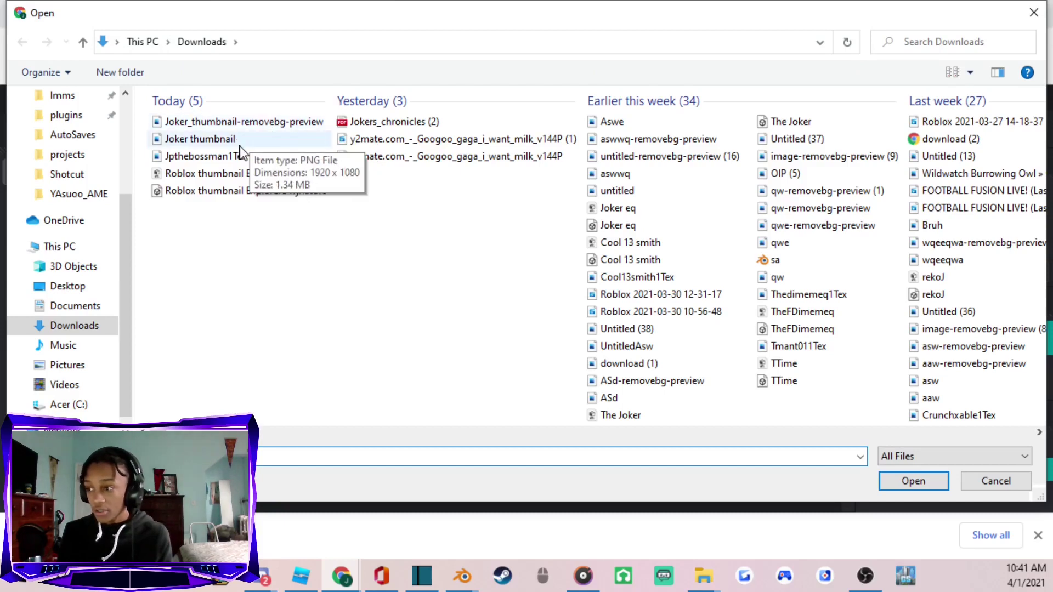
left_click(295, 125)
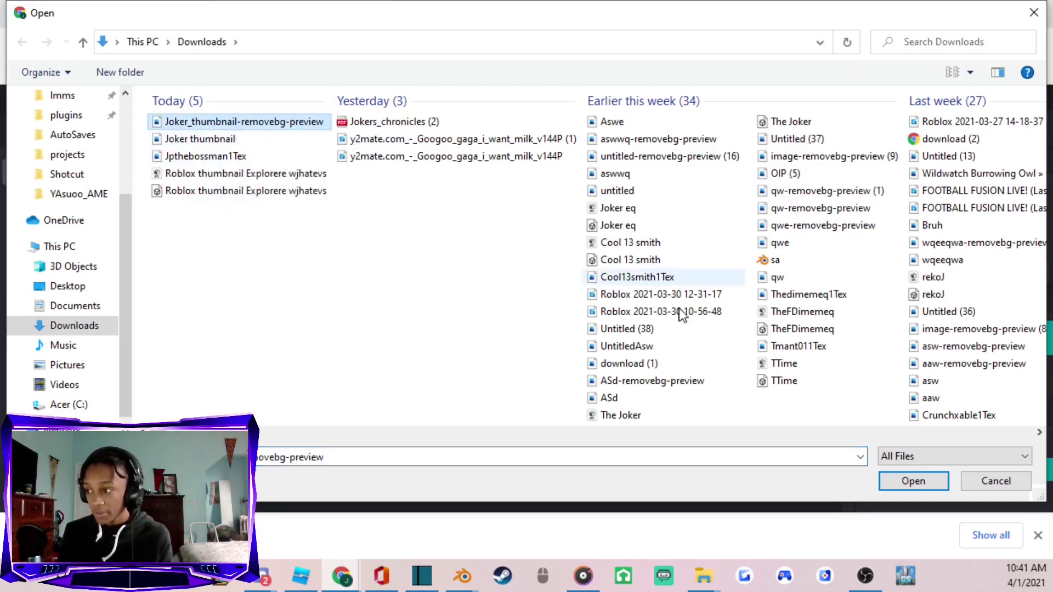
left_click(945, 488)
Enlarge the character layer and move it toward the lower-right part of the canvas
scroll(571, 388, "down", 2)
left_click_drag(492, 334, 543, 410)
left_click_drag(443, 359, 242, 208)
left_click_drag(425, 334, 513, 334)
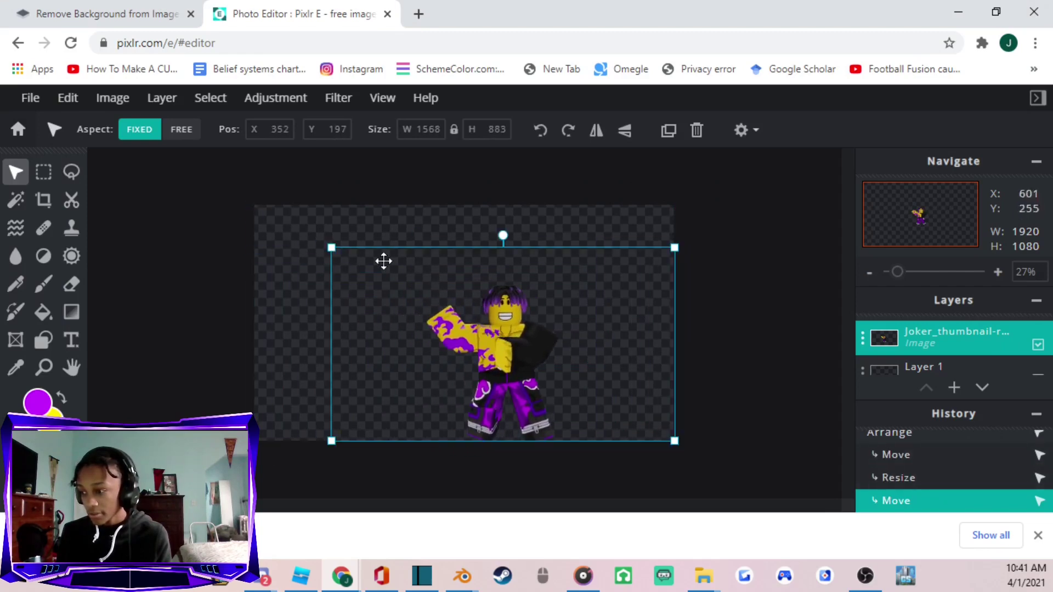
left_click_drag(328, 245, 264, 212)
left_click_drag(251, 204, 243, 200)
left_click_drag(451, 326, 531, 408)
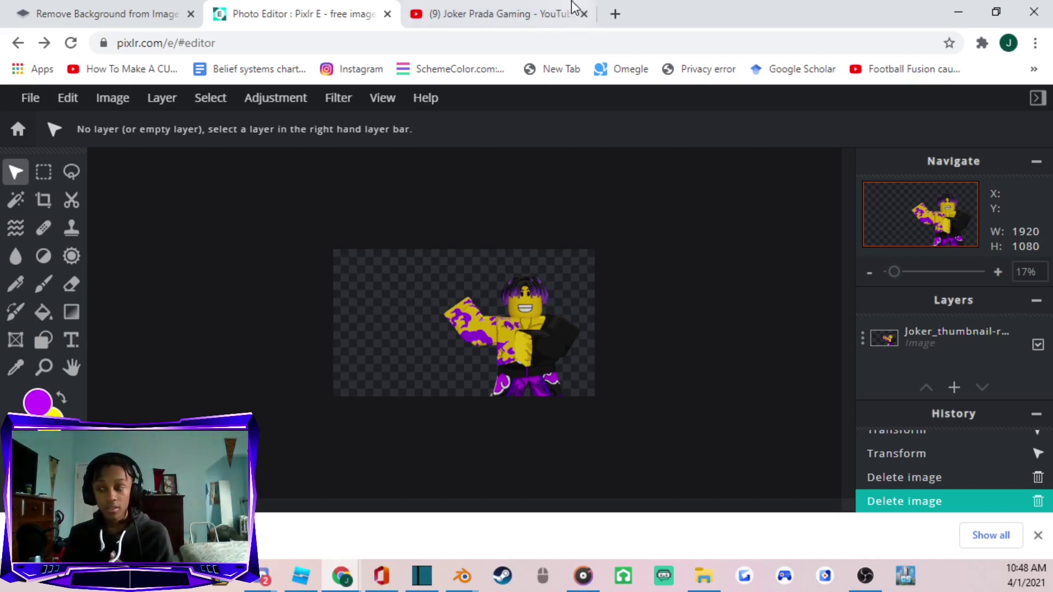
Search Bing for "football field" in a new browser tab and show the image results
left_click(623, 18)
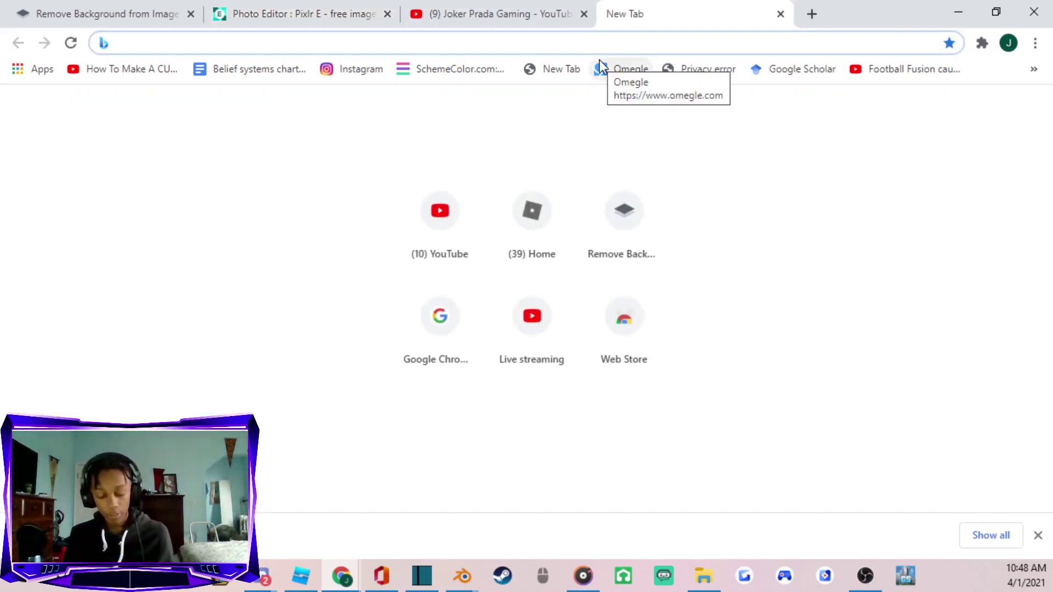
type("fpo")
key("BackSpace")
key("BackSpace")
type("ootba")
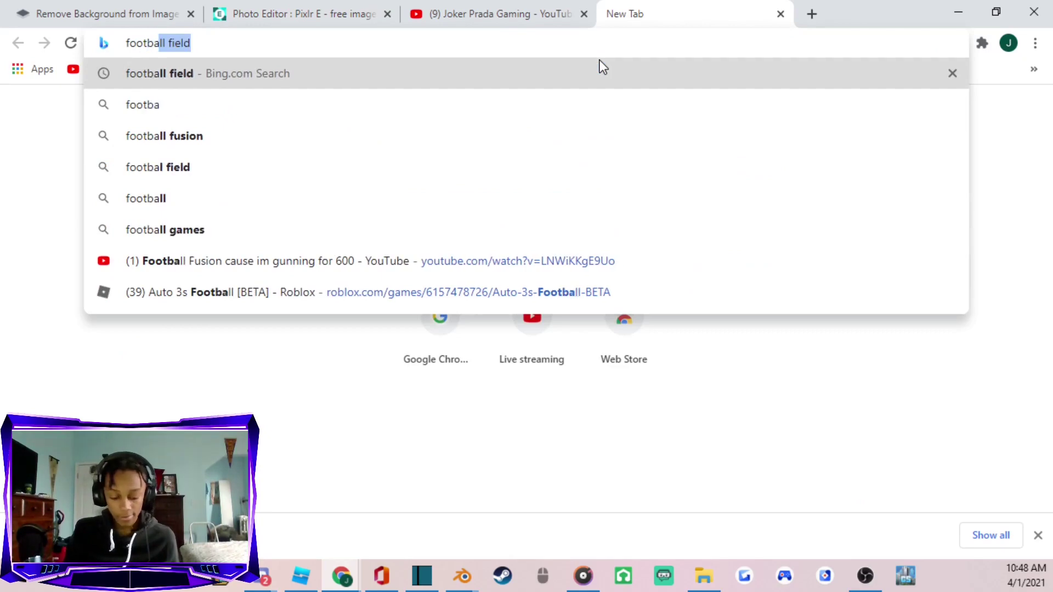
type("ll fiel")
key("Return")
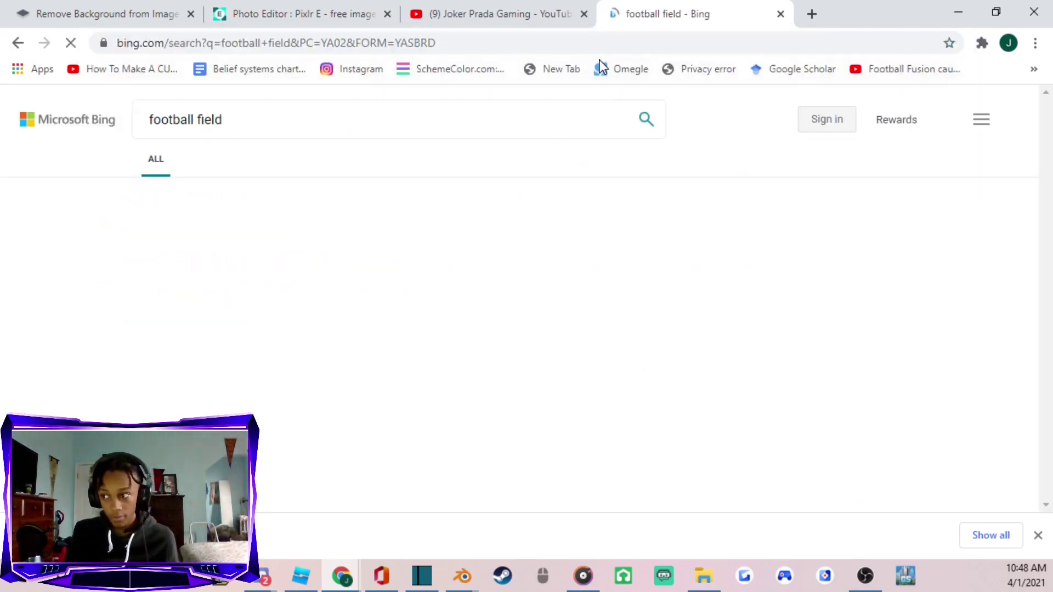
left_click(215, 160)
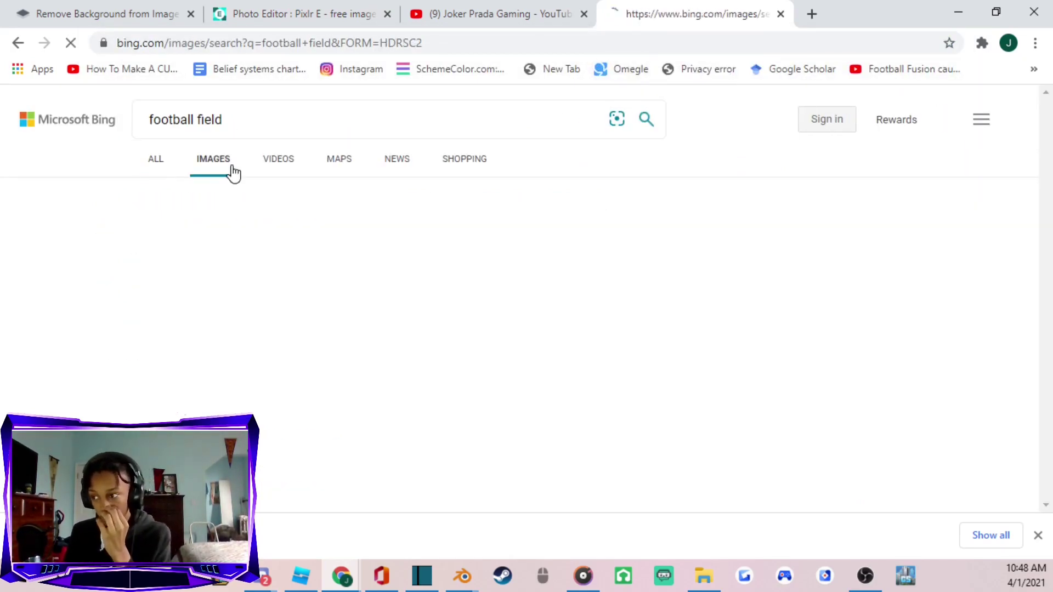
Copy the football field picture with the cloudy blue sky and paste it into the Pixlr E image
scroll(115, 274, "down", 2)
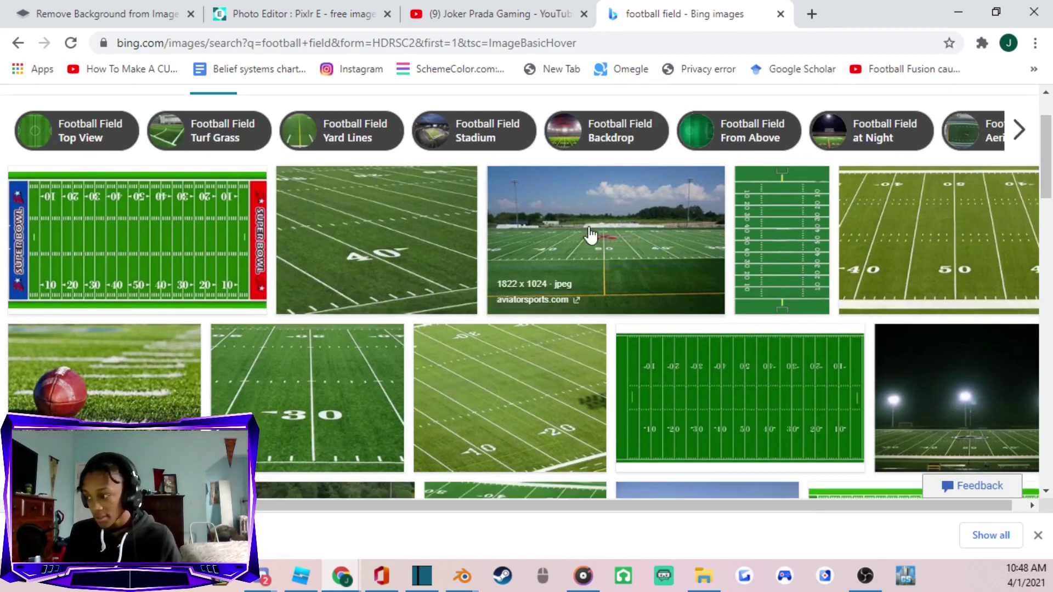
right_click(660, 255)
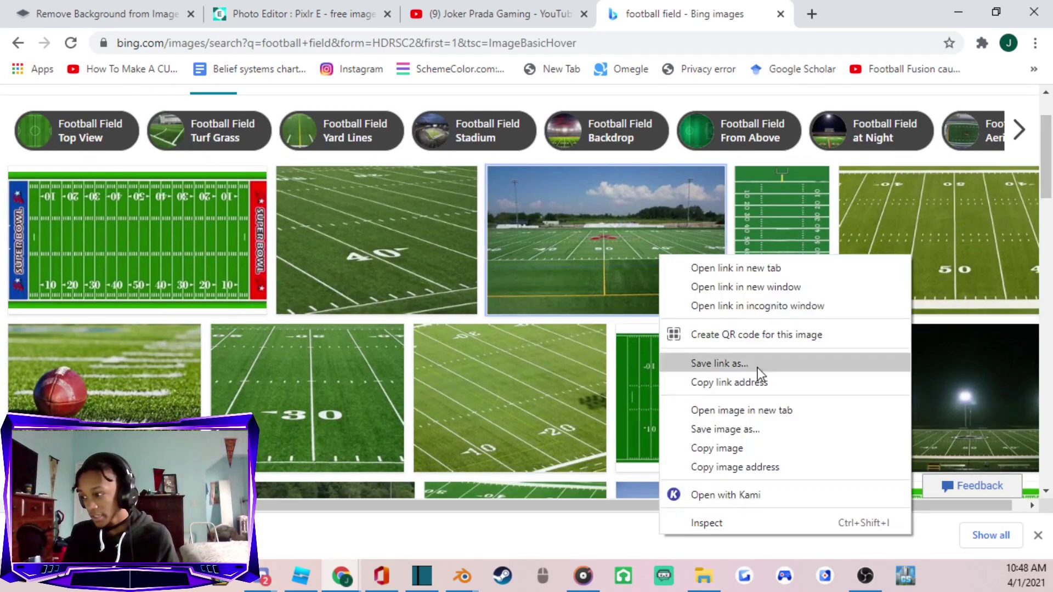
left_click(748, 445)
left_click(482, 14)
left_click(311, 8)
left_click_drag(311, 1, 501, 12)
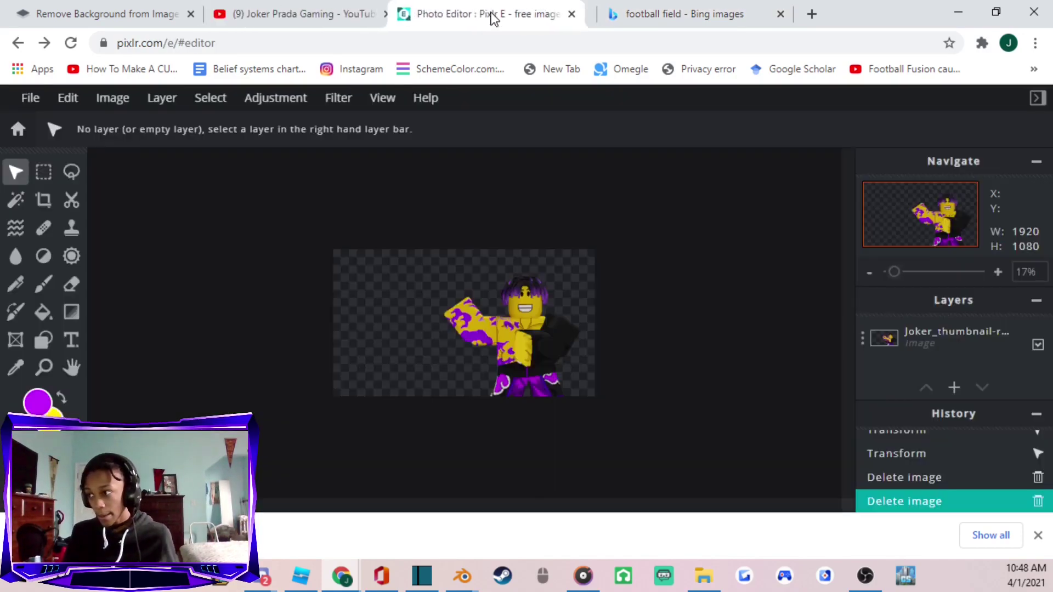
key("ctrl+v")
scroll(483, 323, "up", 5)
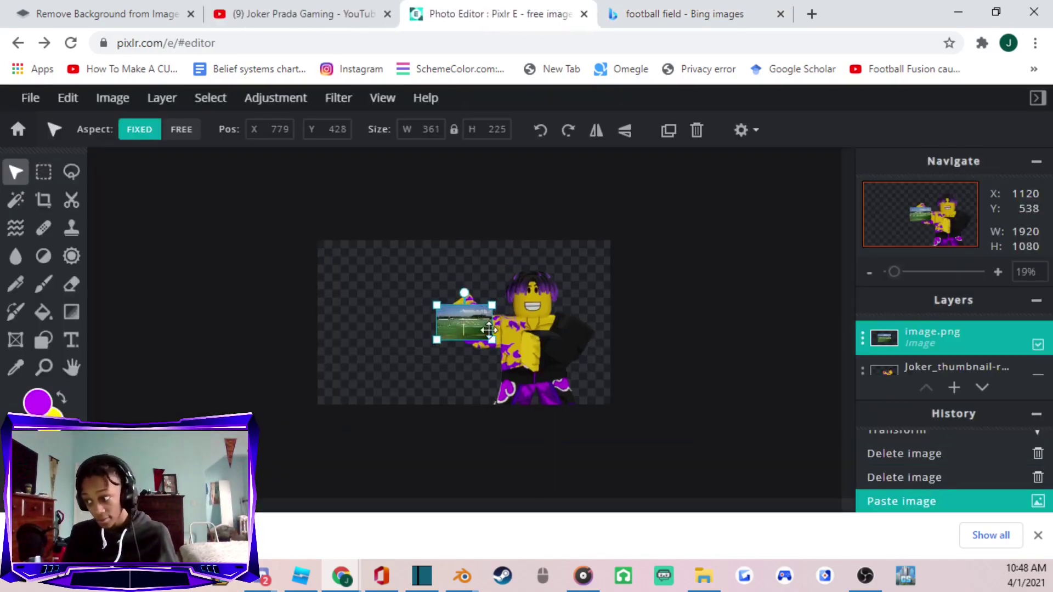
Enlarge the pasted football field image to about 2616 x 1630 and position it to cover the whole canvas
left_click_drag(379, 308, 389, 288)
scroll(396, 296, "down", 3)
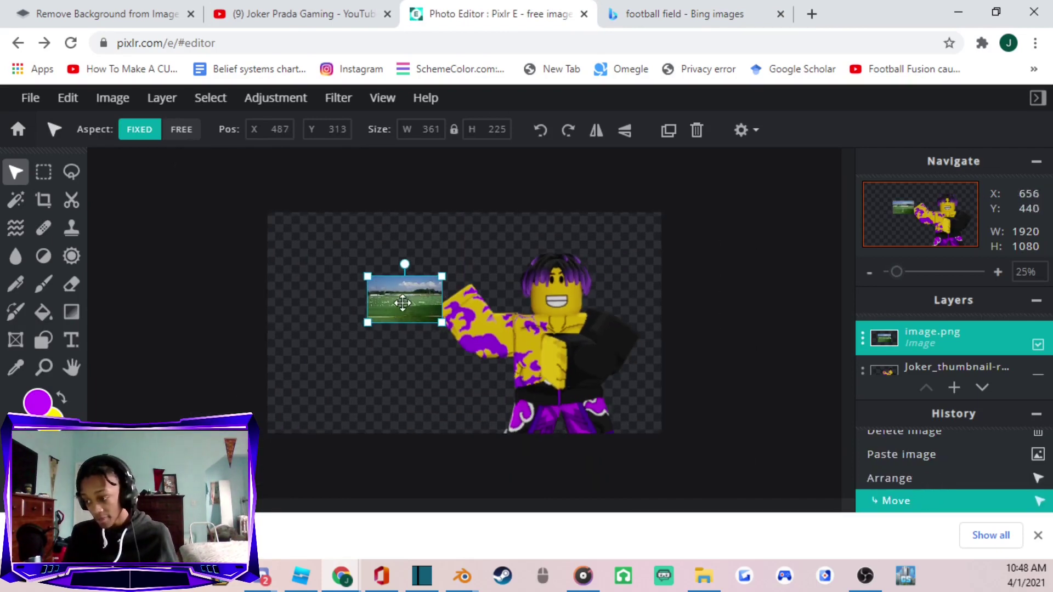
left_click_drag(367, 321, 195, 430)
left_click_drag(441, 276, 674, 263)
left_click_drag(690, 334, 693, 347)
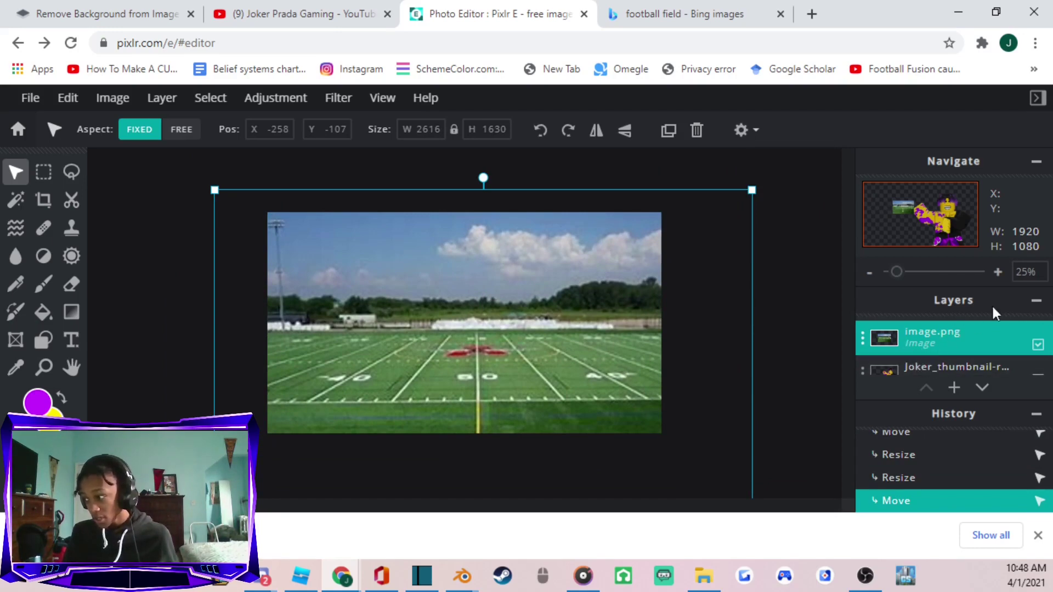
Place the character layer in front of the football field, enlarge it to about 2708 x 1525 and adjust its position
left_click_drag(984, 369, 941, 339)
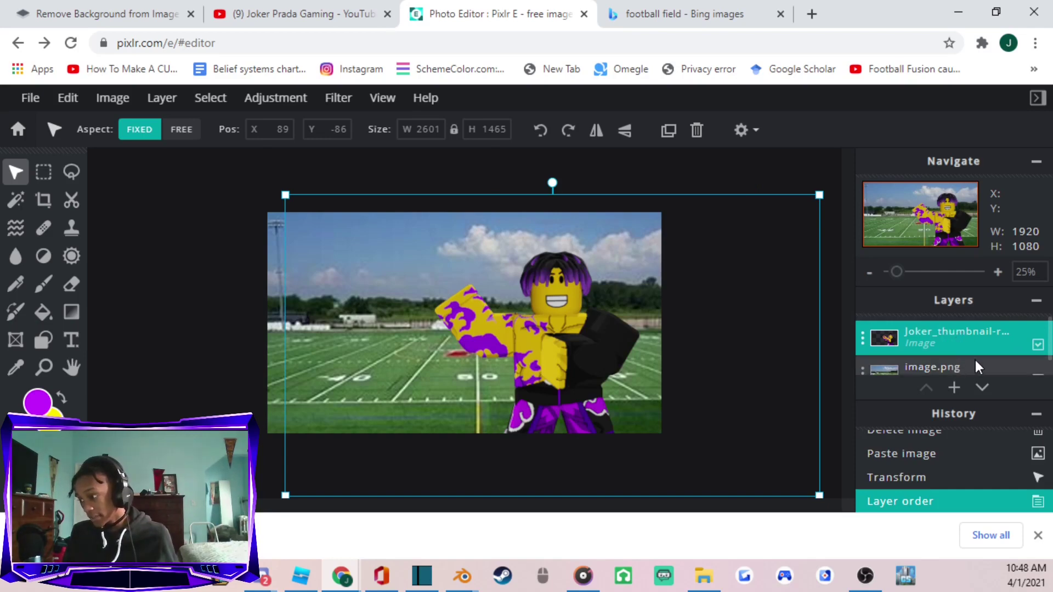
left_click_drag(696, 359, 670, 350)
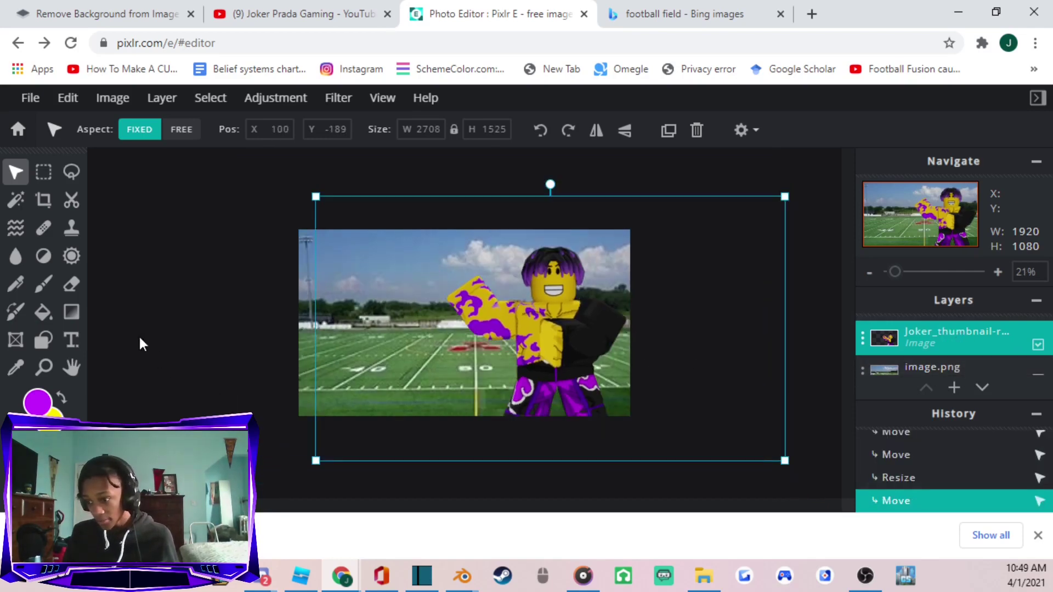
Add a text layer over the thumbnail, dismiss the advert banner and nudge the text slightly
left_click(74, 339)
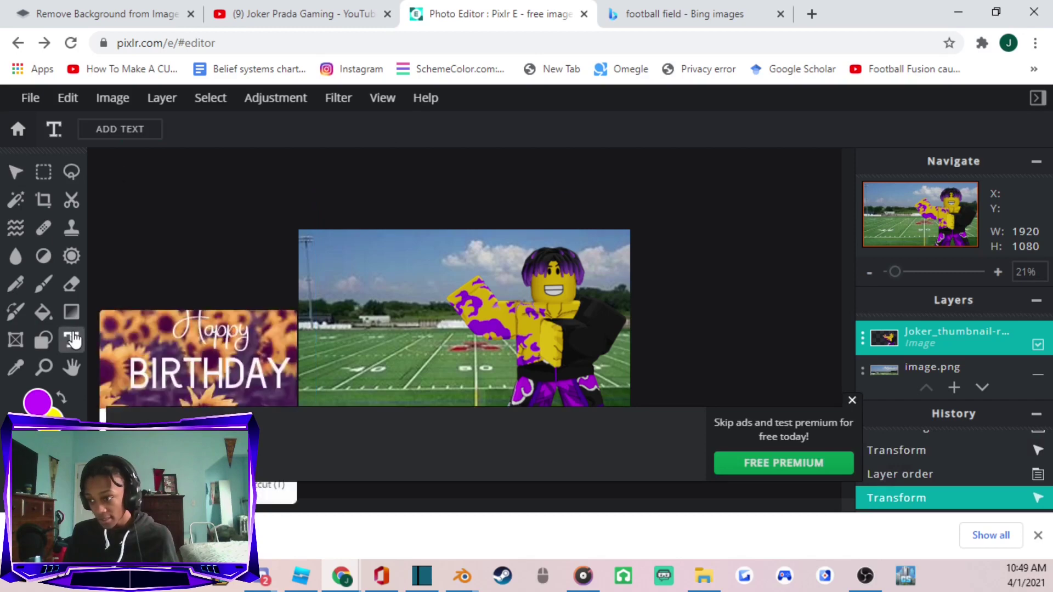
left_click(134, 130)
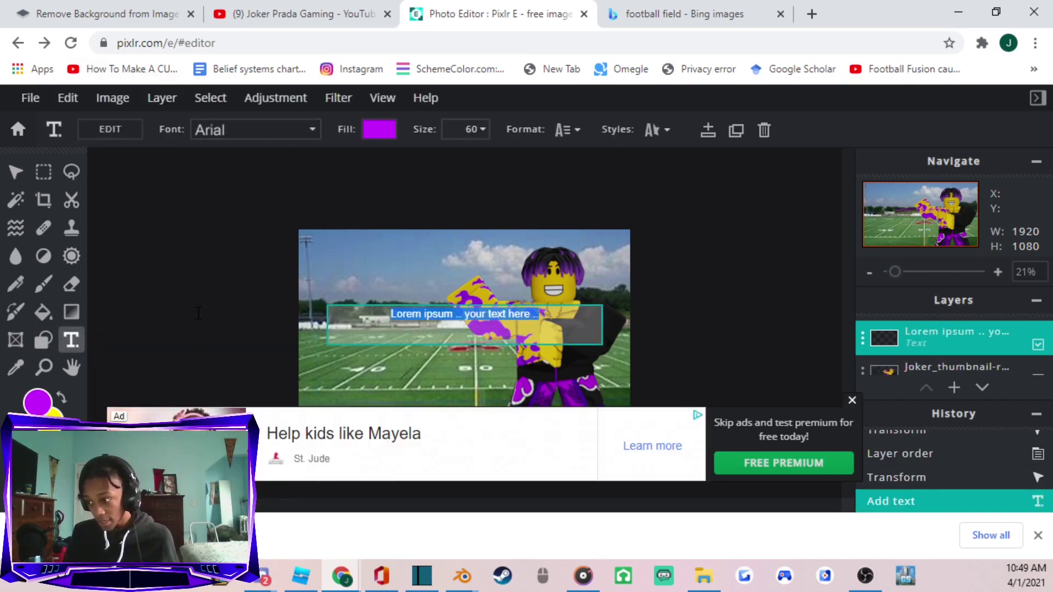
left_click(851, 401)
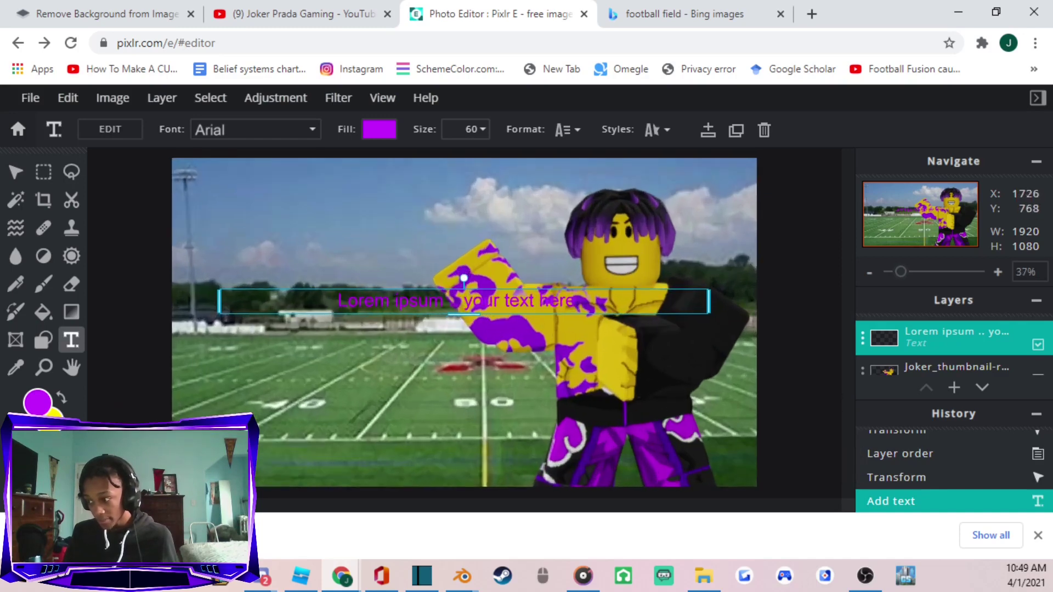
left_click_drag(588, 300, 583, 299)
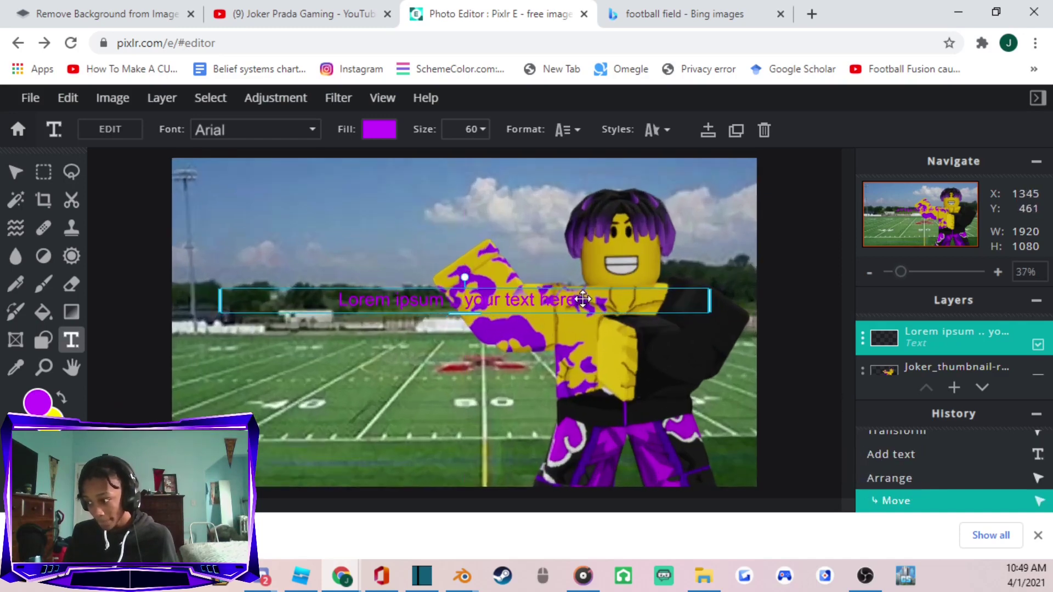
Replace the placeholder text with "The PERFECT THUMBNAIL" and close the browser's downloads bar
left_click(123, 132)
type("Te")
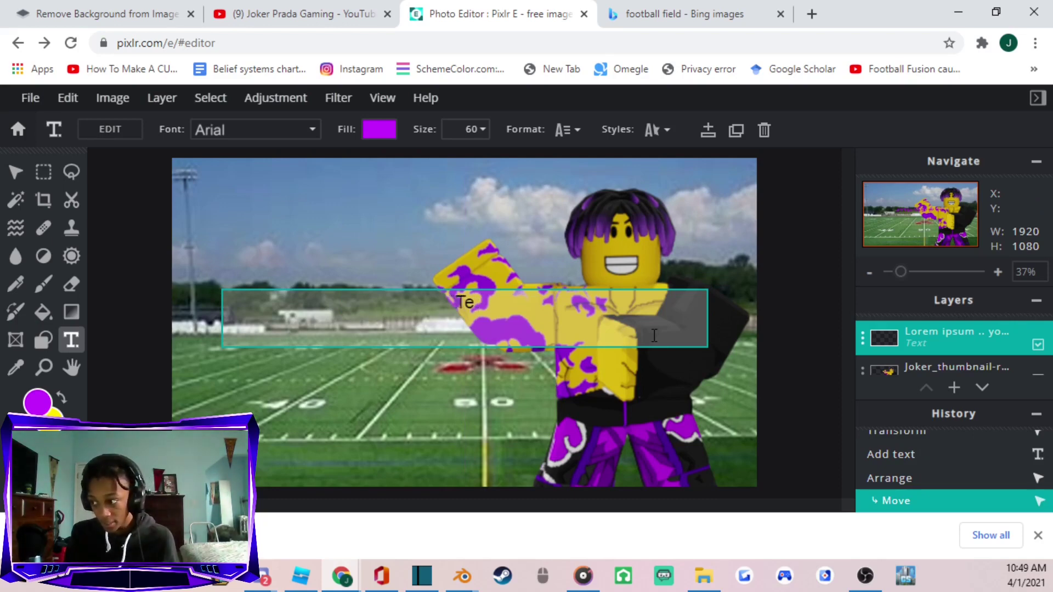
type("The PERFECT THUMBNAIL")
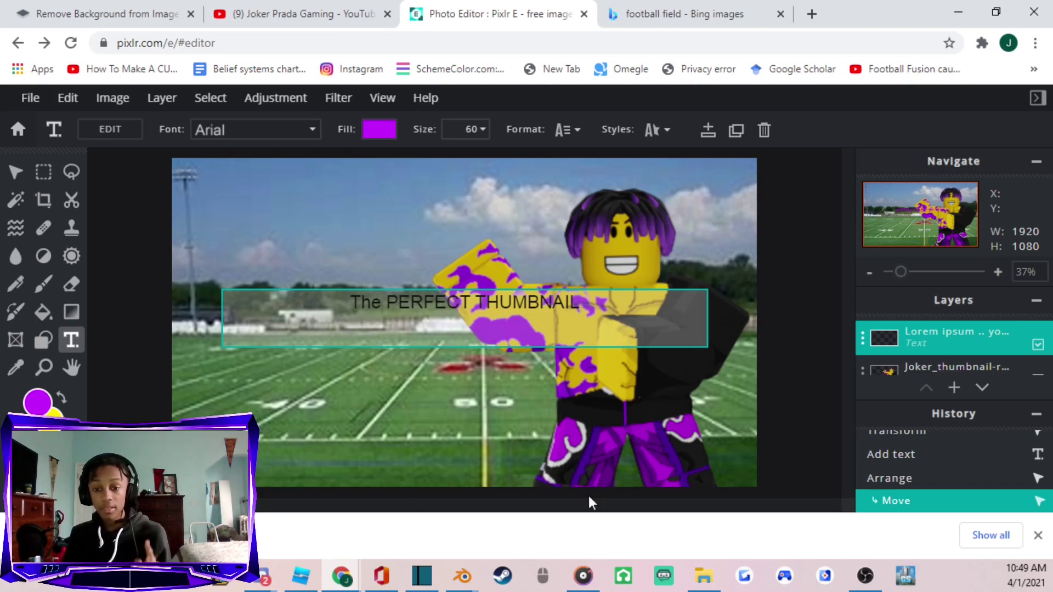
left_click(1044, 536)
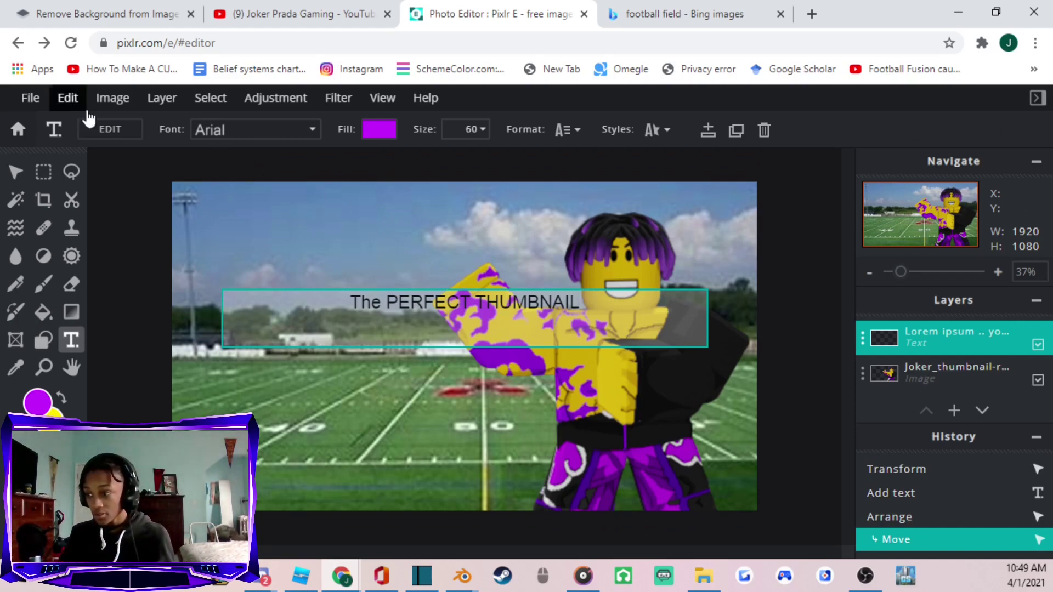
left_click(654, 269)
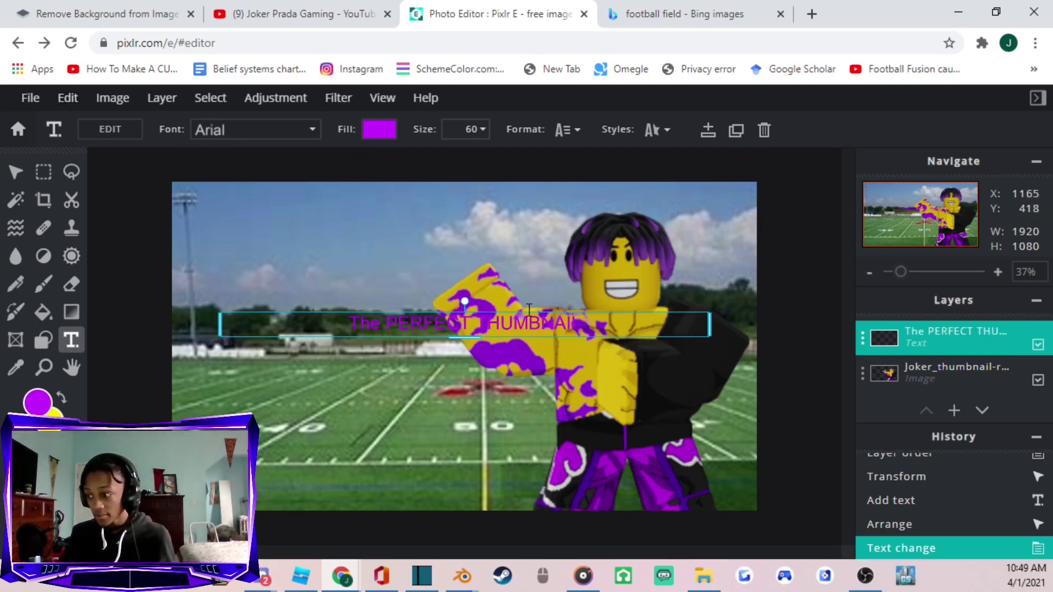
Move the title into the sky at the upper left of the picture and narrow its text box to two lines
left_click_drag(447, 318, 335, 217)
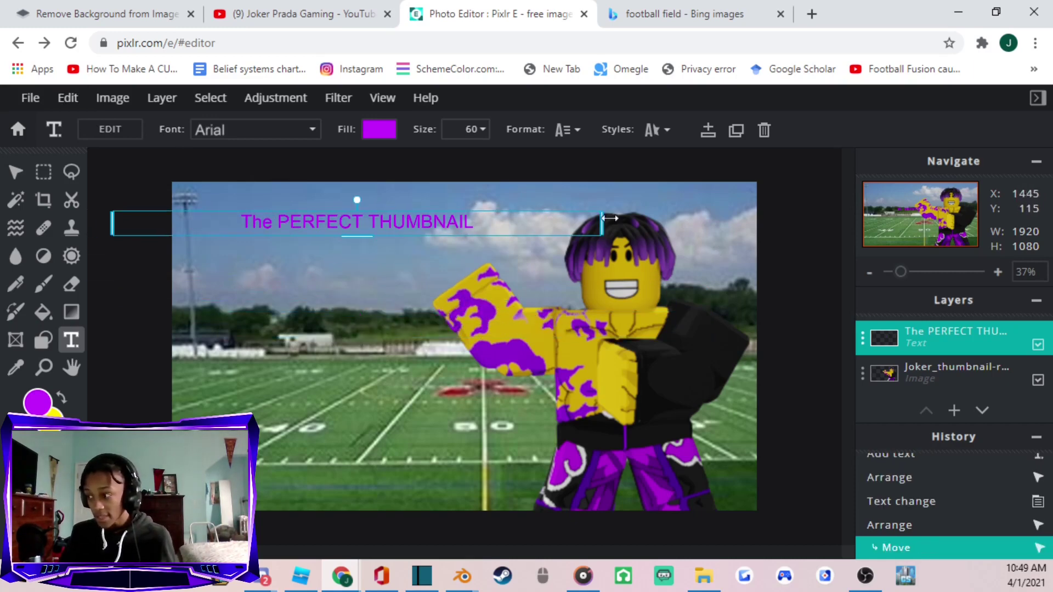
left_click_drag(597, 220, 342, 224)
left_click_drag(276, 221, 232, 221)
Set the title's fill colour to white (#FFFFFF) and its font to Aberus
left_click(379, 130)
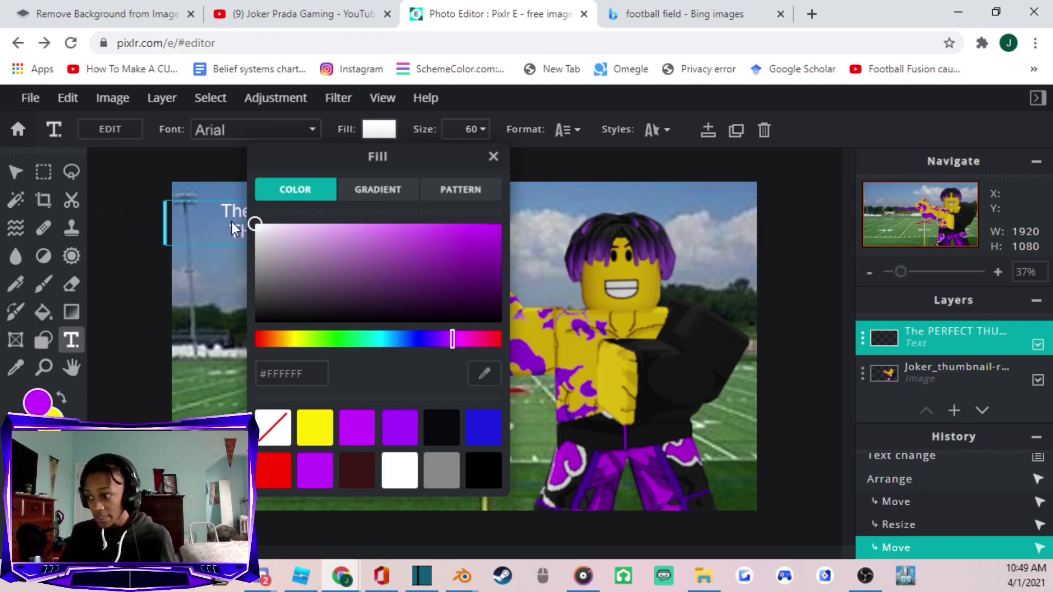
left_click(172, 174)
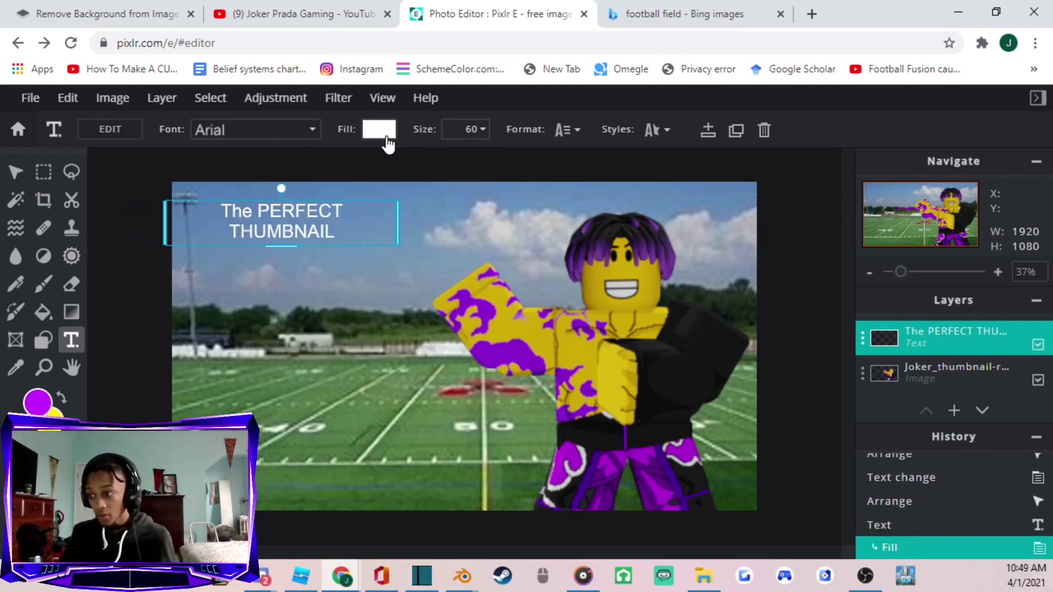
left_click(254, 132)
scroll(213, 252, "down", 2)
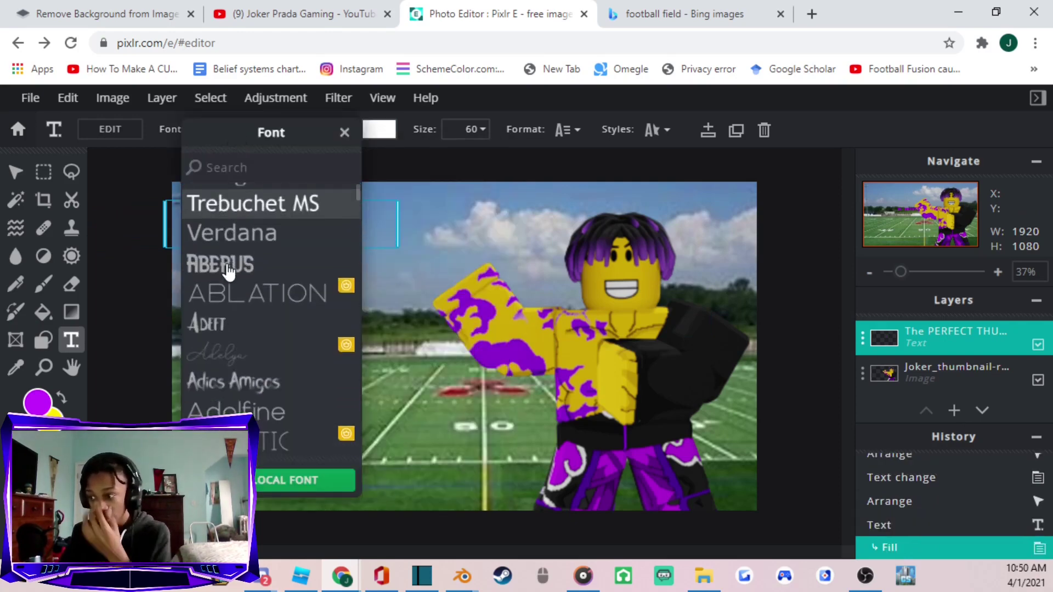
left_click(236, 267)
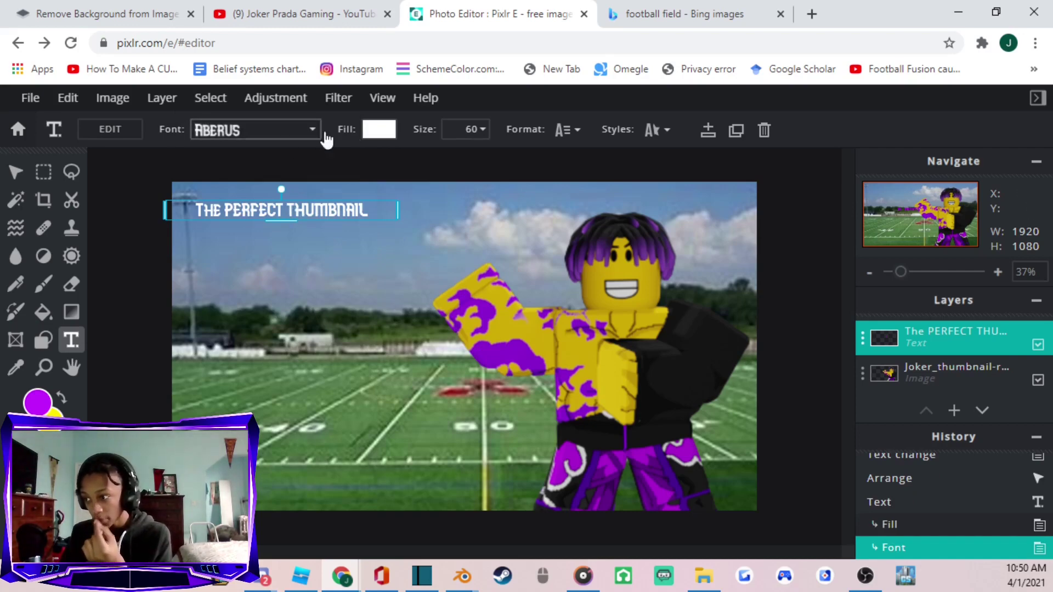
Set the title's size to 175 and widen its text box slightly
left_click(453, 126)
left_click_drag(415, 161, 402, 160)
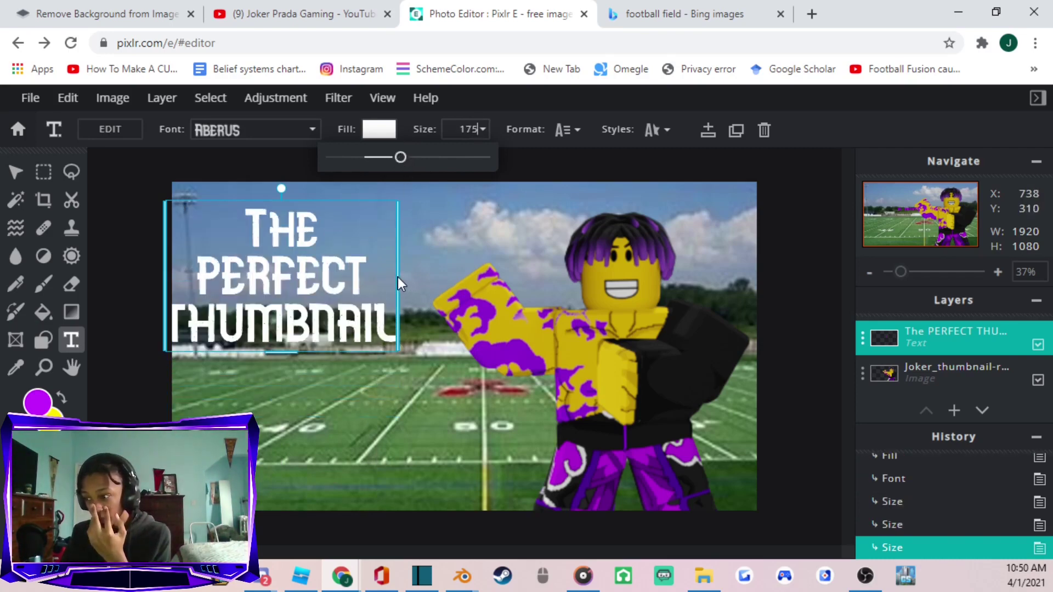
left_click_drag(400, 277, 439, 268)
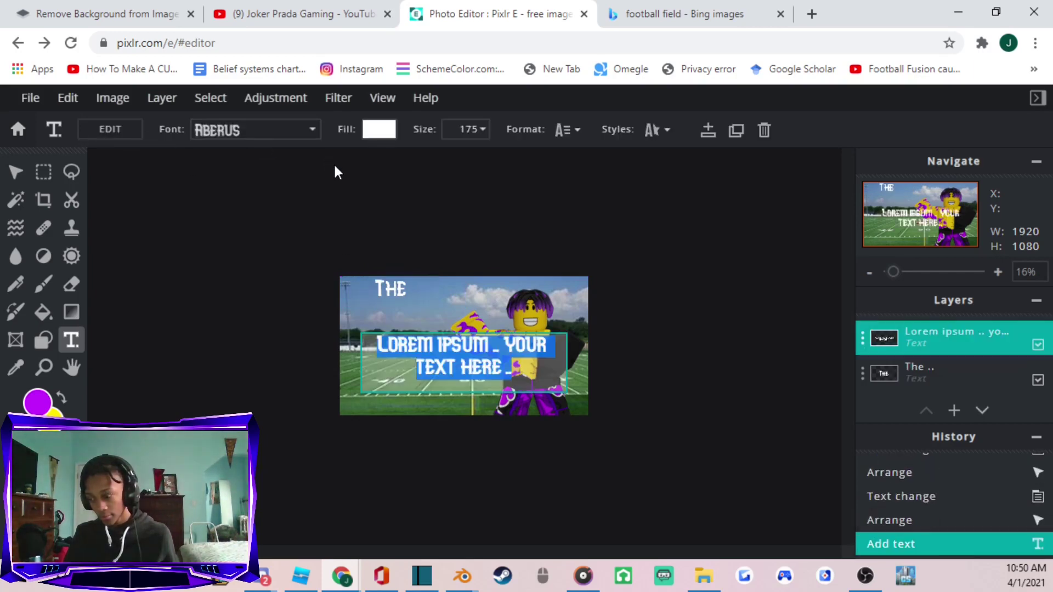
Add the title word "PERFECT" as its own text layer beneath "THE" and set its size to 315
type("PERFECT")
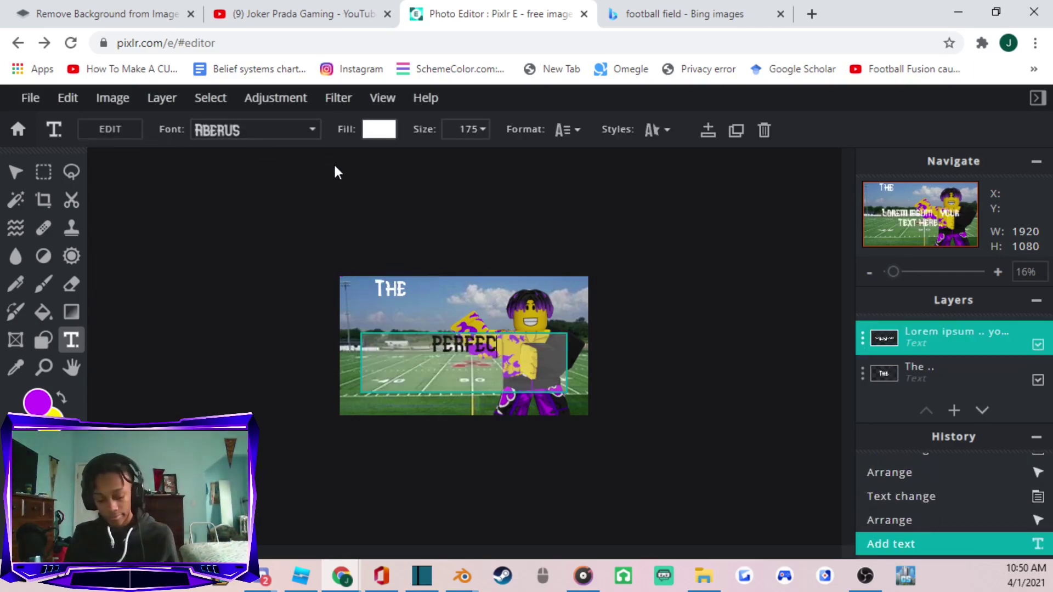
left_click(334, 165)
left_click_drag(460, 344, 397, 310)
left_click(476, 130)
left_click_drag(374, 158, 415, 159)
left_click_drag(396, 319, 411, 321)
left_click(305, 300)
Scale the character layer to 3045 × 1715 px and shift it so the figure fills the picture's lower right
left_click(16, 171)
left_click_drag(551, 392, 561, 398)
left_click_drag(716, 455, 763, 483)
left_click_drag(640, 400, 627, 408)
Move "PERFECT" and "THE" slightly to the right so "THE" sits centred above "PERFECT"
left_click(416, 326)
left_click_drag(415, 326, 435, 327)
left_click(384, 289)
left_click_drag(384, 290, 411, 294)
left_click(409, 329)
left_click(307, 326)
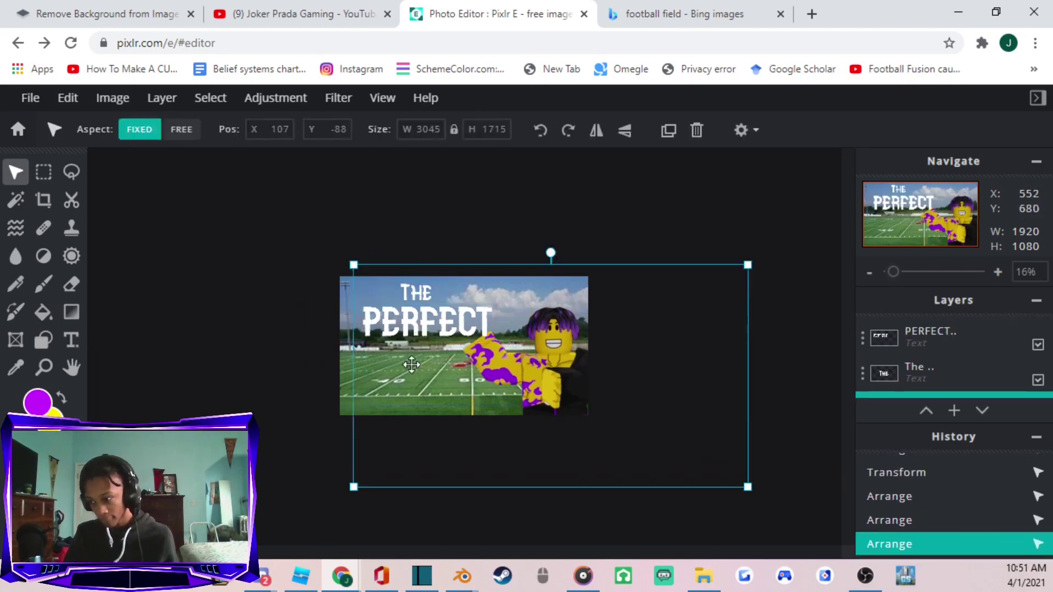
Add a separate text layer reading "Thumbnail" with a white fill and the Aberus font
left_click(71, 339)
left_click(129, 130)
type("Thumbnail")
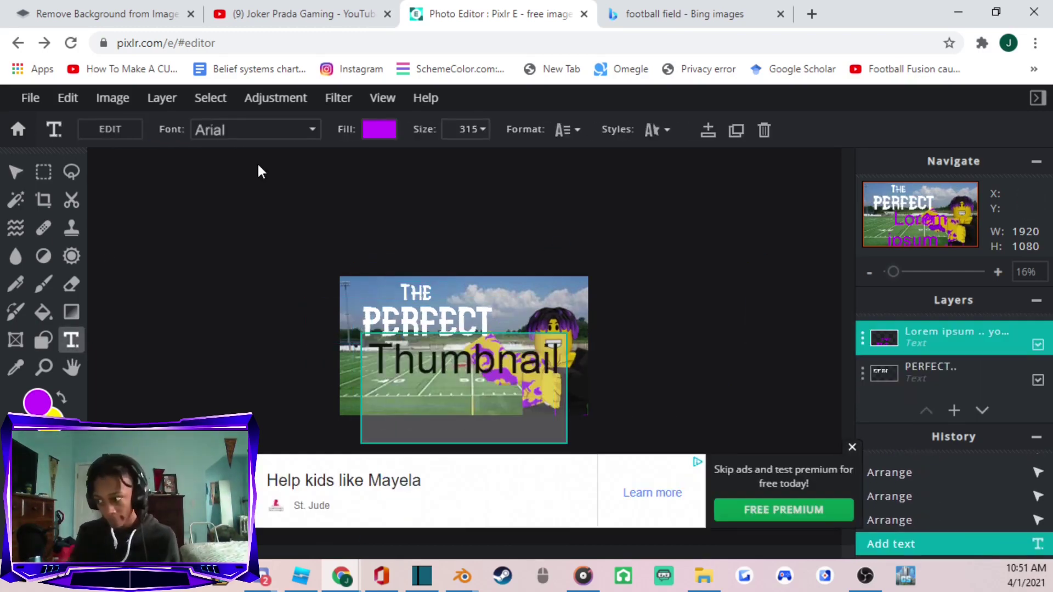
left_click(257, 162)
left_click(387, 132)
left_click(400, 470)
left_click(241, 130)
left_click(220, 263)
Place the "Thumbnail" text directly below "PERFECT" and set its size to 225
left_click(582, 355)
left_click_drag(535, 357, 517, 362)
left_click(473, 130)
left_click_drag(418, 158, 400, 157)
left_click(402, 157)
left_click_drag(438, 346, 429, 353)
scroll(729, 389, "up", 1)
left_click(483, 130)
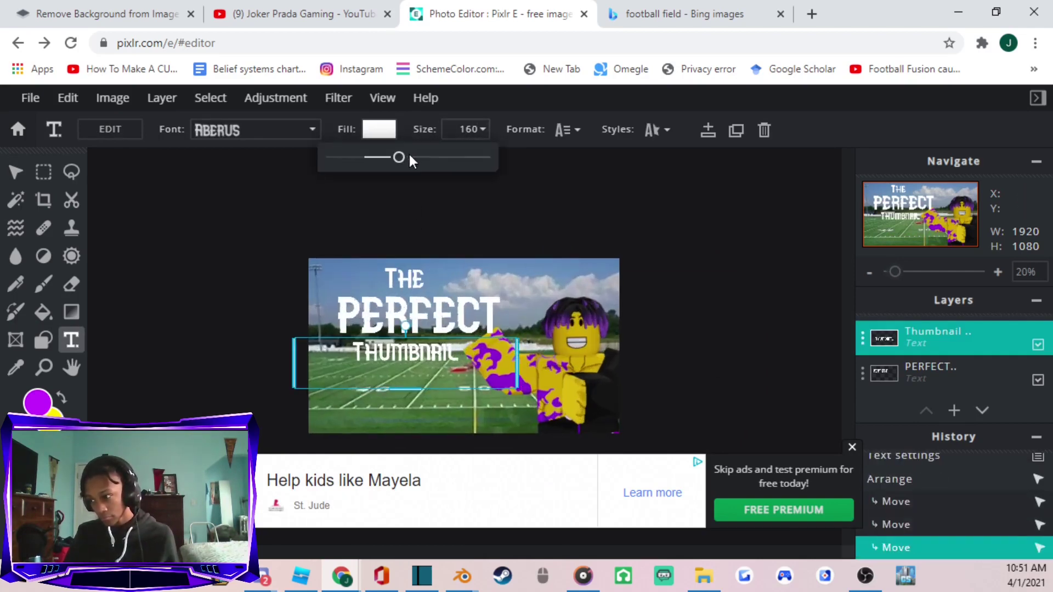
left_click_drag(401, 157, 409, 158)
Shift the title text slightly towards the picture's upper left and deselect it
left_click(738, 272)
scroll(738, 272, "down", 3)
left_click_drag(433, 324, 412, 301)
left_click(727, 409)
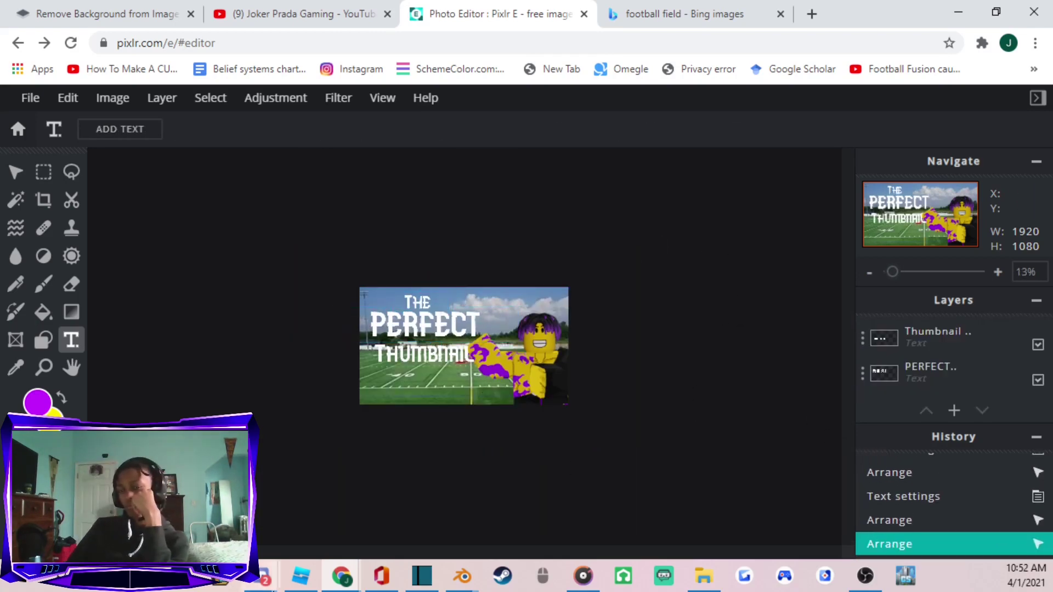
Reduce the saturation of the football field layer image.png to -56
scroll(949, 350, "down", 3)
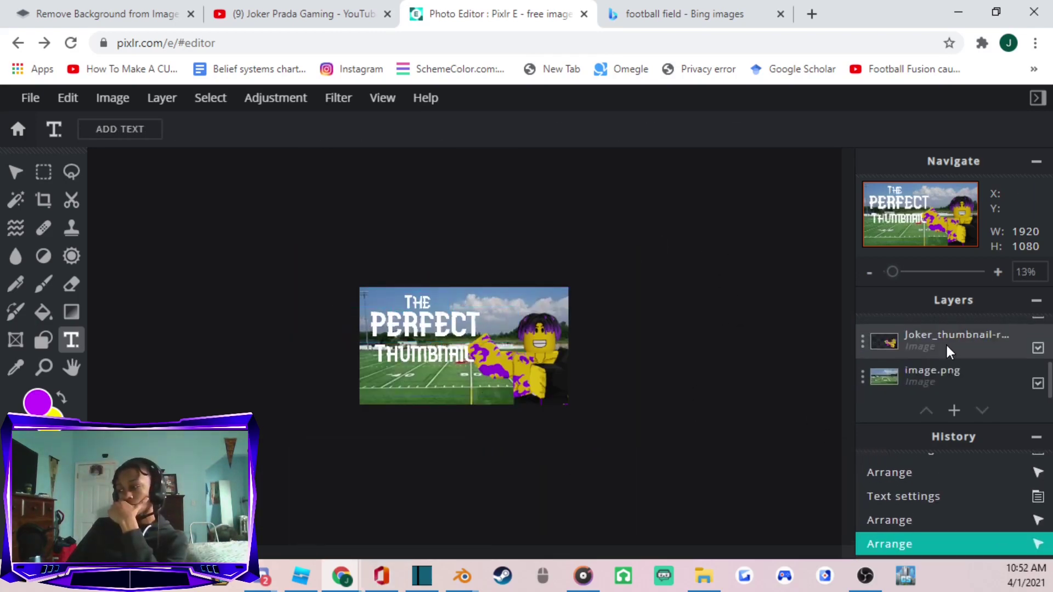
left_click(945, 373)
left_click(161, 97)
left_click(275, 98)
left_click(296, 214)
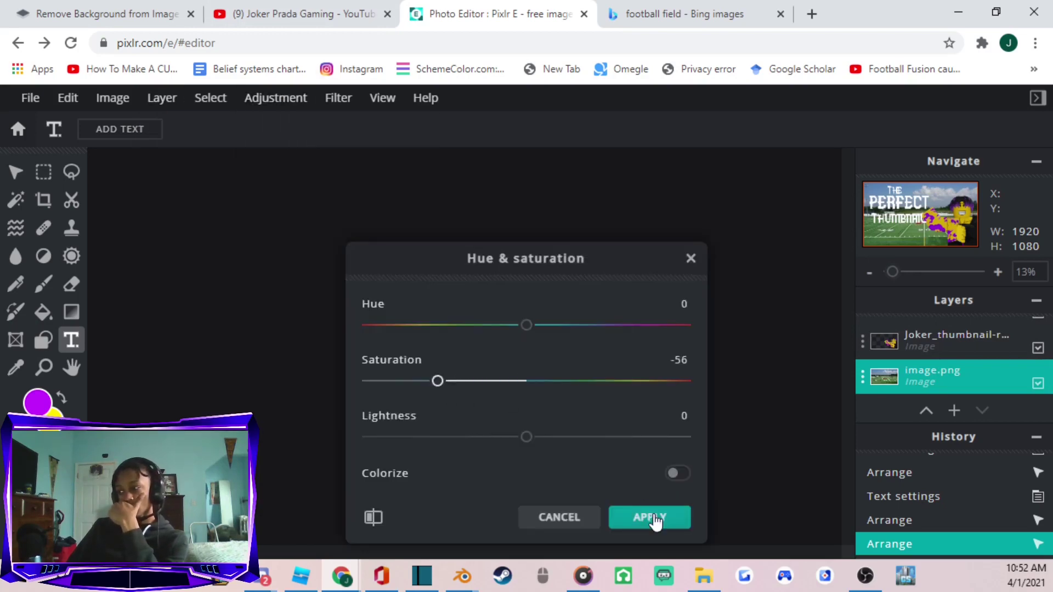
left_click(645, 513)
Set the fill colour of the "PERFECT" text to purple
scroll(742, 371, "up", 3)
left_click(428, 305)
left_click(379, 130)
left_click(403, 431)
left_click(727, 156)
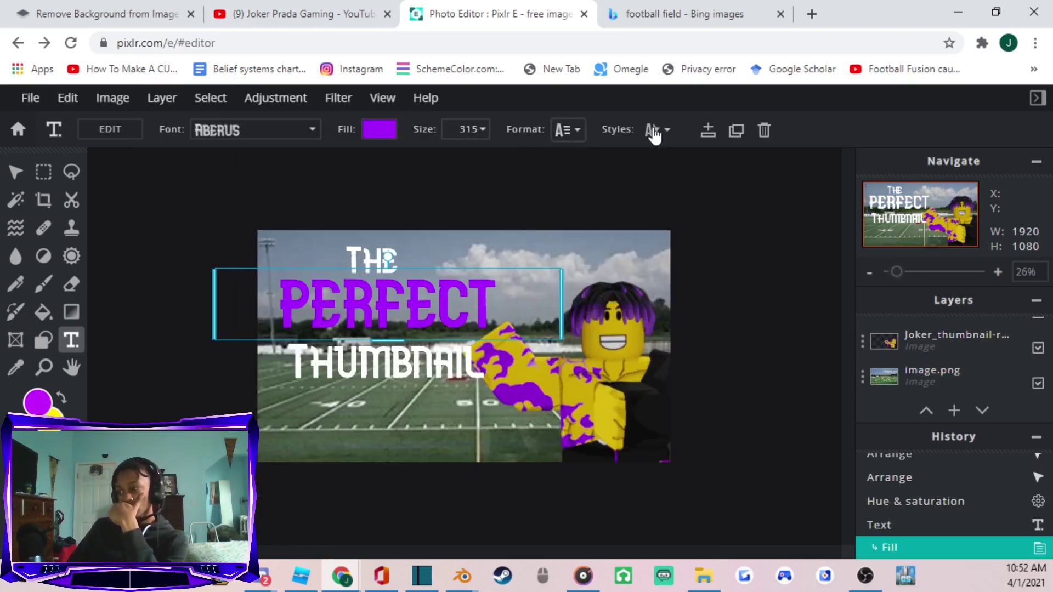
Give the "PERFECT" text a thick white outline
left_click(656, 130)
left_click(730, 267)
left_click(732, 308)
left_click(336, 214)
left_click(672, 454)
left_click_drag(627, 386, 676, 387)
left_click(826, 384)
scroll(825, 381, "down", 3)
scroll(825, 381, "up", 3)
Give the "Thumbnail" text a purple outline and nudge "THE" slightly to the right
left_click(382, 362)
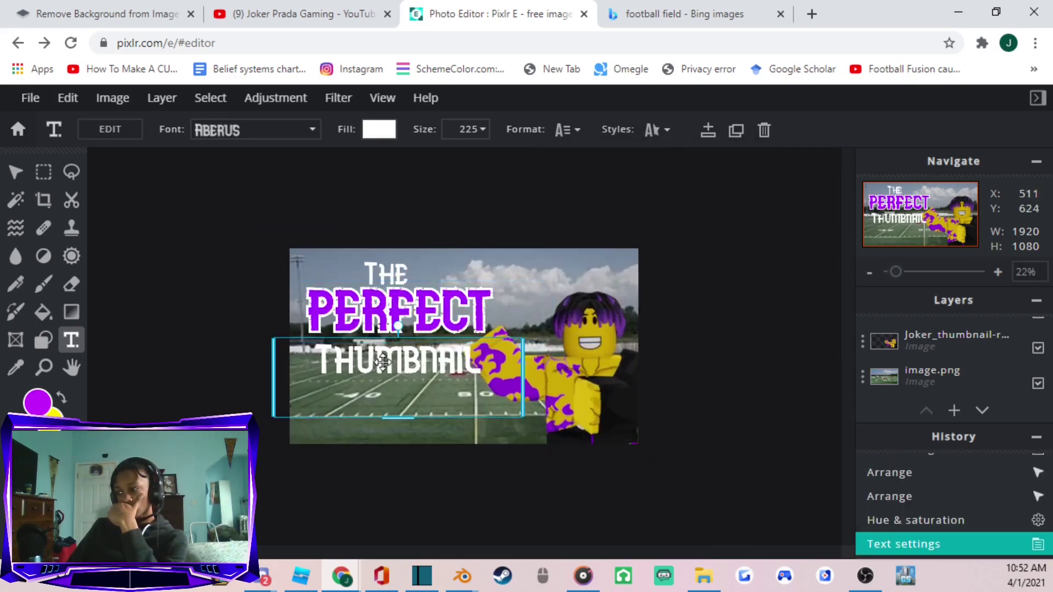
left_click(656, 130)
left_click(729, 268)
left_click(732, 308)
left_click(510, 453)
left_click(672, 453)
left_click_drag(623, 385, 691, 386)
left_click_drag(396, 271, 405, 270)
left_click(699, 505)
Add an empty layer and place it directly above the football field layer, ready for a gradient
scroll(699, 494, "down", 1)
left_click(954, 410)
left_click(378, 334)
left_click_drag(957, 376, 961, 352)
key("g")
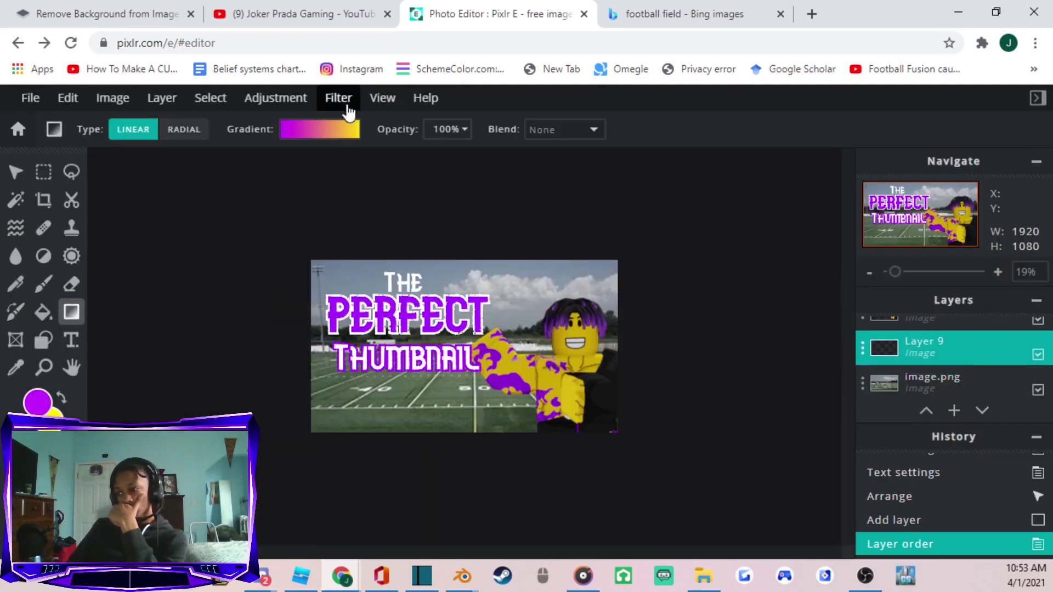
Draw a linear purple-to-dark gradient at reduced opacity from the picture's lower-left corner to its upper-right corner
left_click(340, 129)
left_click(435, 208)
left_click(359, 237)
left_click(663, 454)
left_click(463, 129)
left_click_drag(470, 157, 384, 158)
left_click_drag(334, 413, 631, 247)
scroll(653, 329, "down", 3)
scroll(653, 329, "up", 3)
Nudge the three title lines slightly to the left with the Arrange tool
key("v")
left_click_drag(409, 288, 399, 288)
left_click_drag(385, 308, 377, 307)
left_click_drag(443, 370, 435, 366)
Enlarge the character layer to 3158 × 1779 px and shift it slightly to the left
left_click_drag(561, 375, 545, 372)
left_click_drag(731, 415, 720, 411)
left_click_drag(755, 247, 771, 242)
left_click_drag(721, 367, 713, 366)
left_click(338, 99)
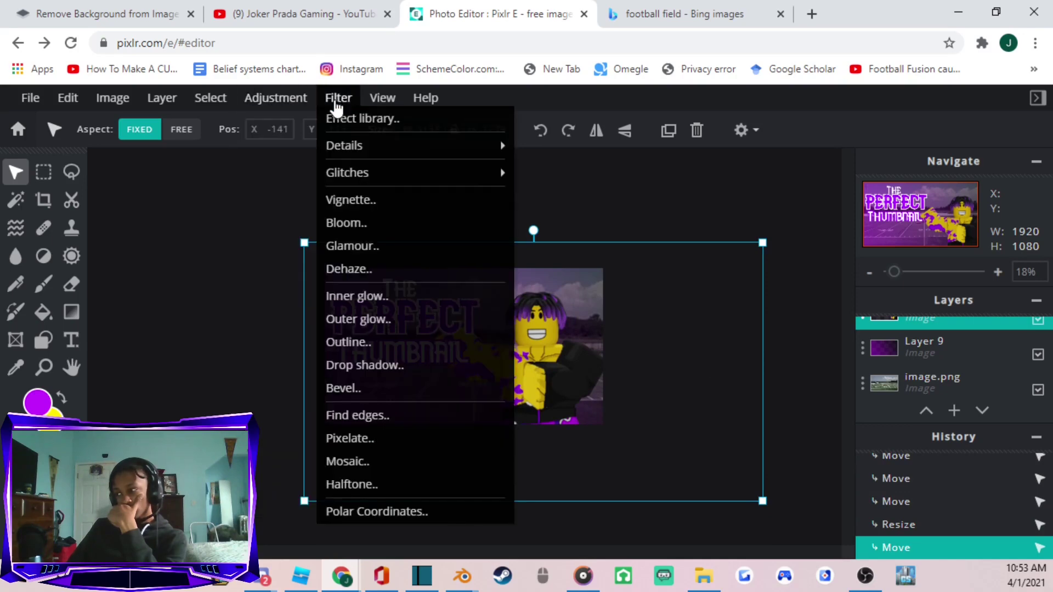
left_click(358, 319)
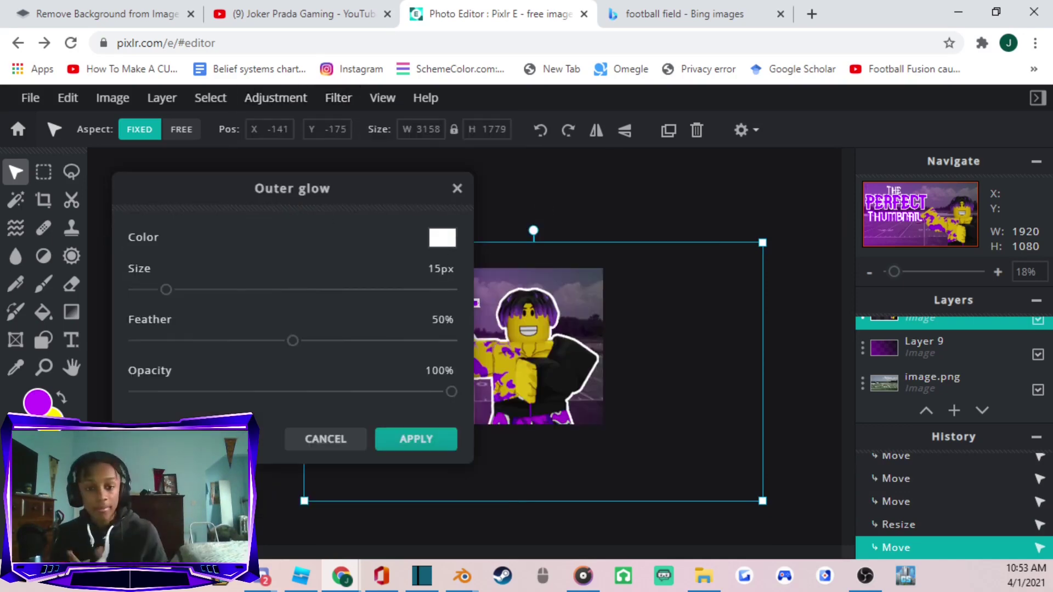
left_click(325, 439)
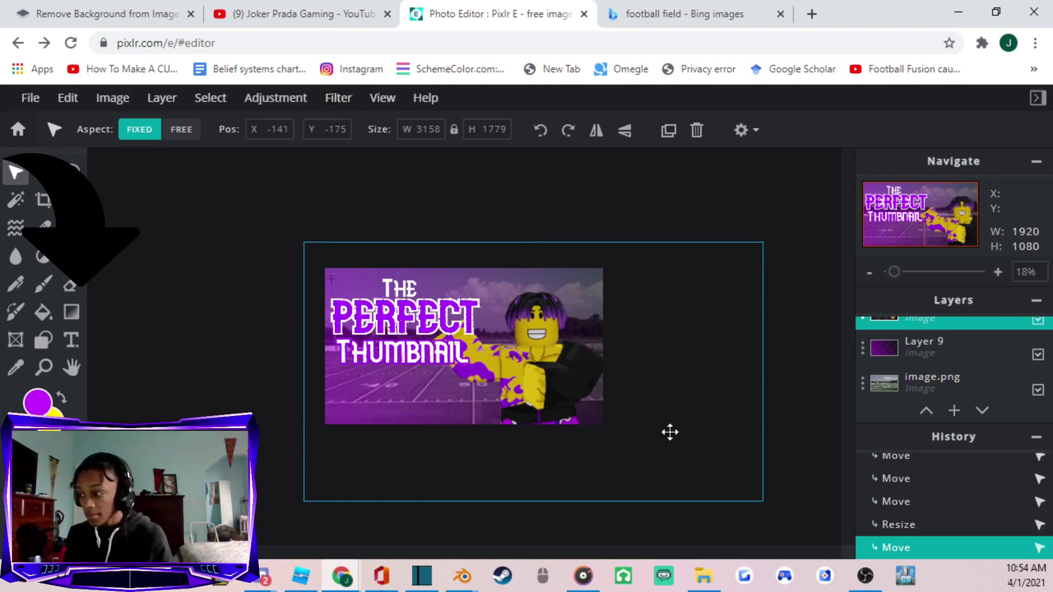
Raise the character slightly and apply a white outer glow of 44 px with 59% feather to it
left_click_drag(584, 412, 584, 405)
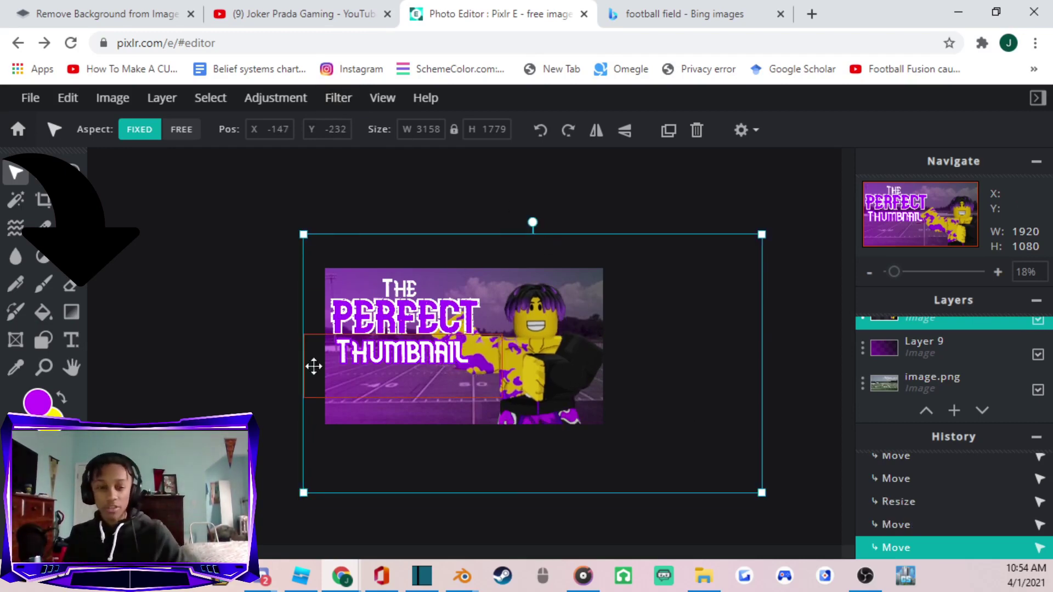
left_click(339, 97)
left_click(384, 317)
left_click_drag(253, 204, 240, 203)
left_click_drag(149, 304, 211, 303)
left_click_drag(275, 354, 304, 353)
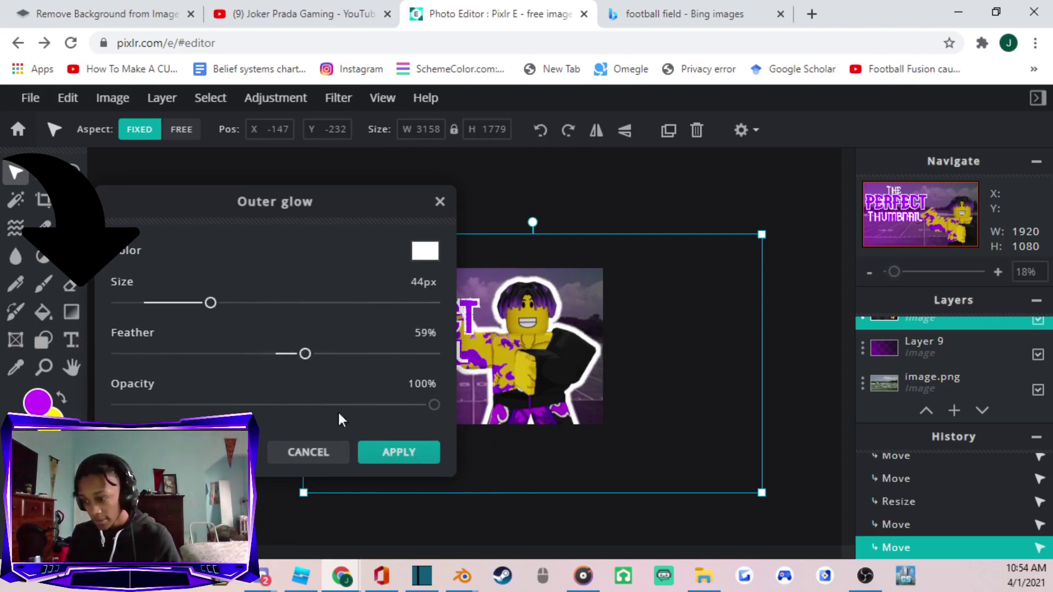
left_click(399, 452)
Nudge the character and apply a drop shadow with increased settings to it
left_click_drag(714, 496, 713, 498)
left_click(339, 97)
left_click(365, 364)
left_click_drag(276, 277, 378, 277)
left_click_drag(182, 328, 217, 328)
left_click_drag(296, 379, 341, 379)
left_click(340, 480)
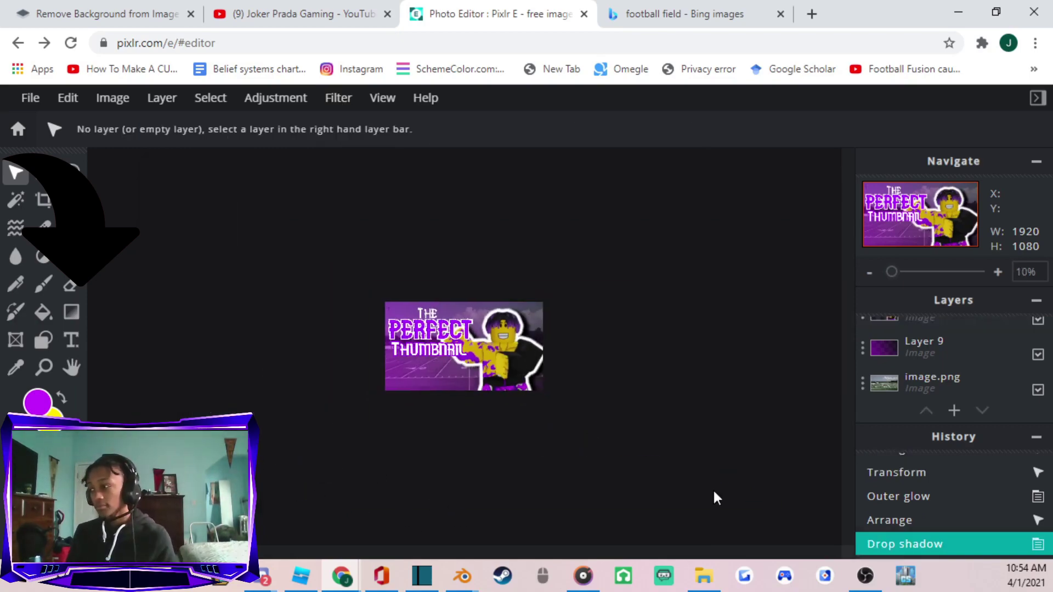
Undo the last move of the character layer
scroll(690, 451, "up", 1)
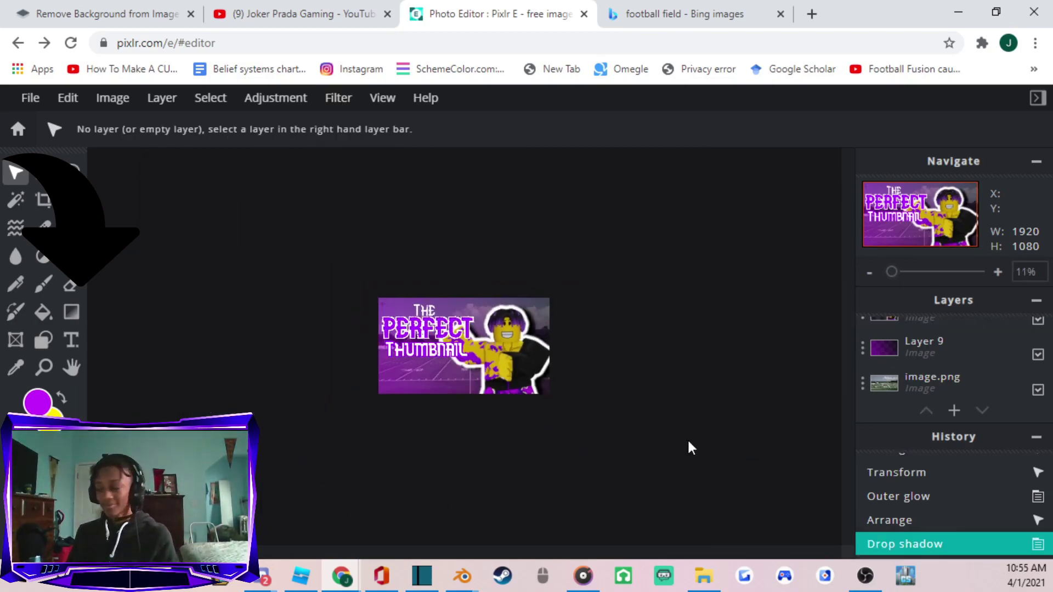
scroll(712, 458, "up", 5)
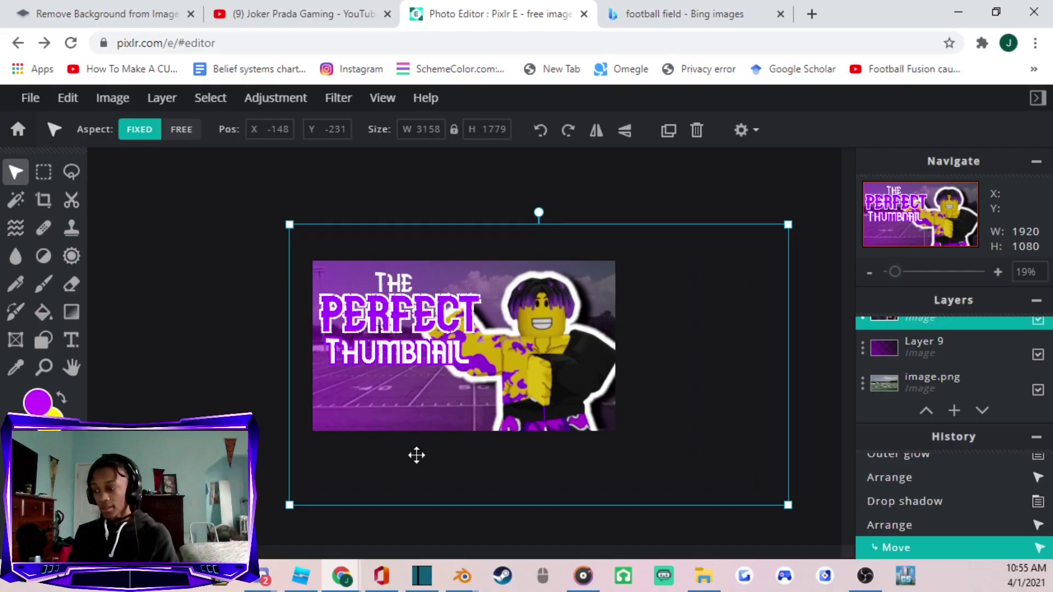
key("ctrl+z")
scroll(259, 442, "down", 5)
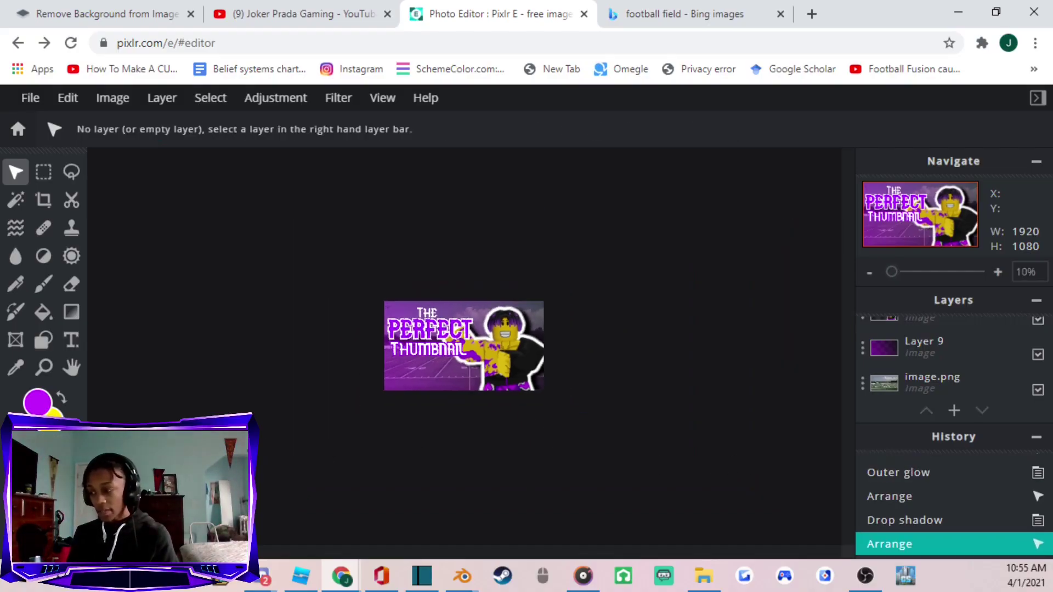
scroll(259, 441, "up", 3)
scroll(259, 442, "down", 3)
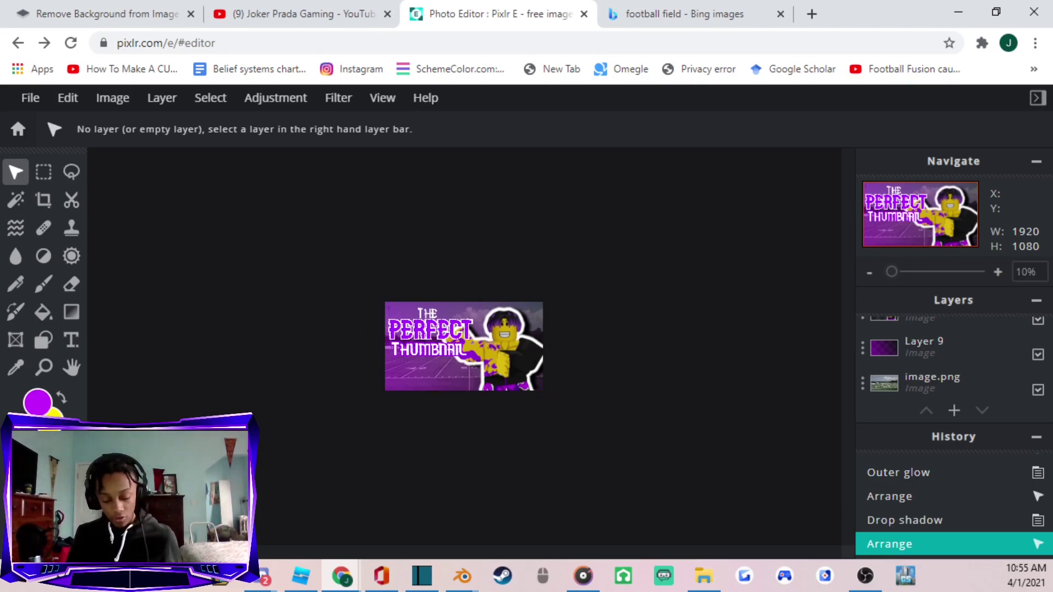
Save the picture as a high-quality JPG named "Joker Thumbnail" and download it
key("ctrl+s")
left_click(387, 259)
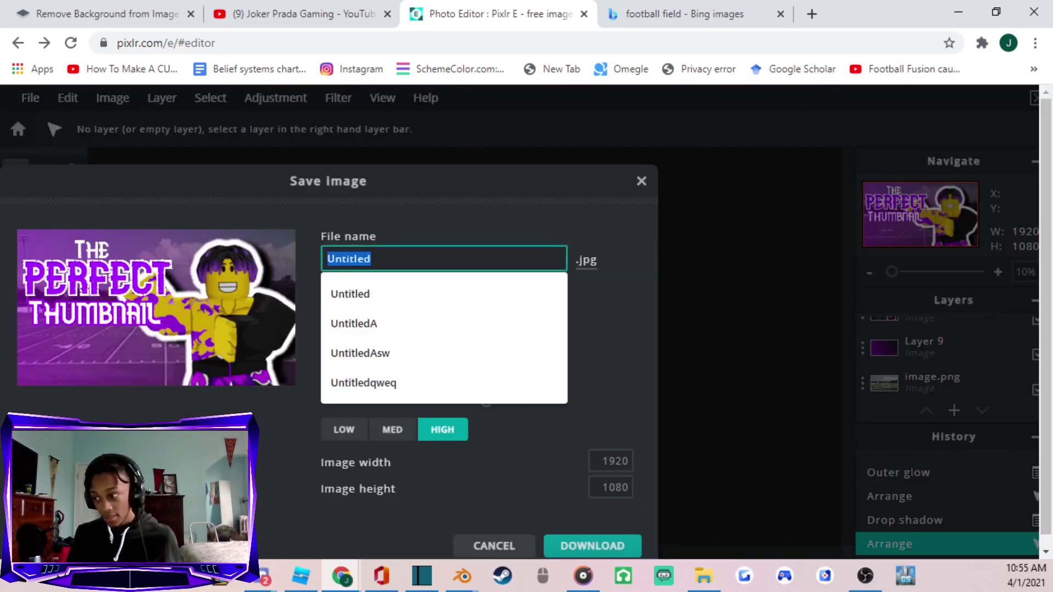
type("Joker Thumbnail")
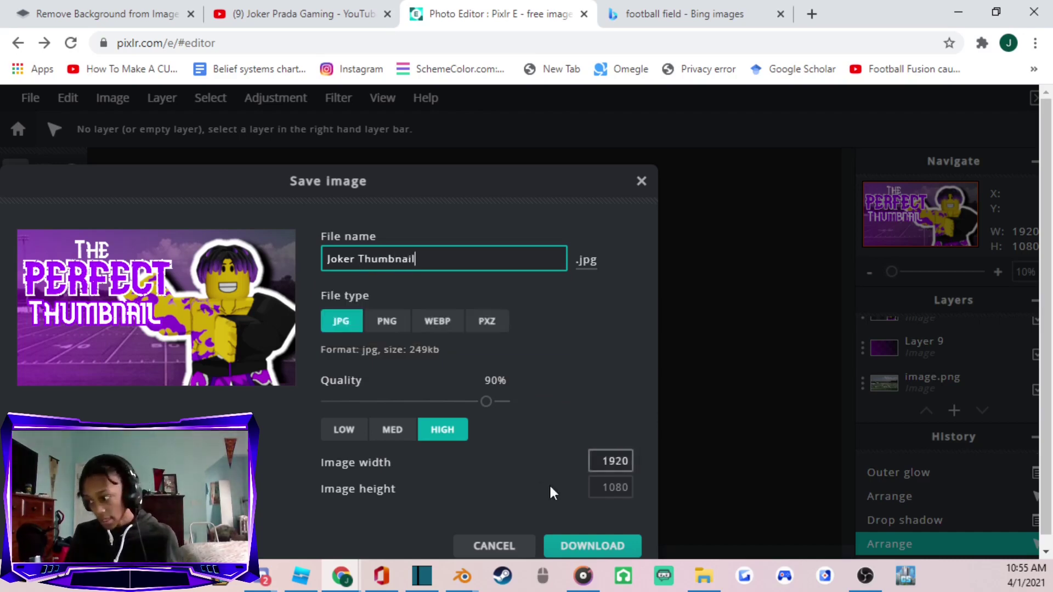
left_click(586, 547)
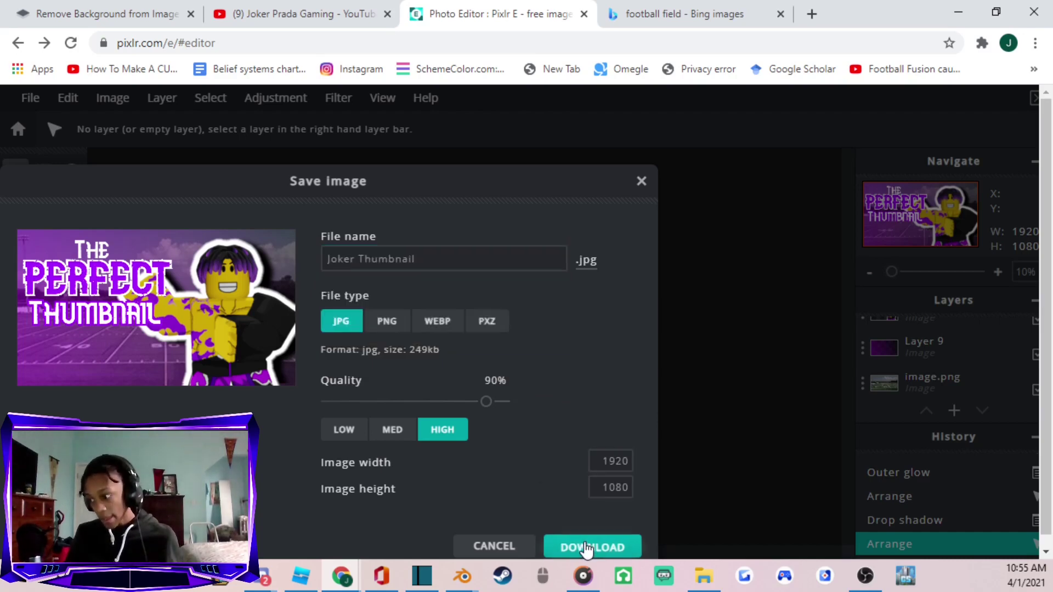